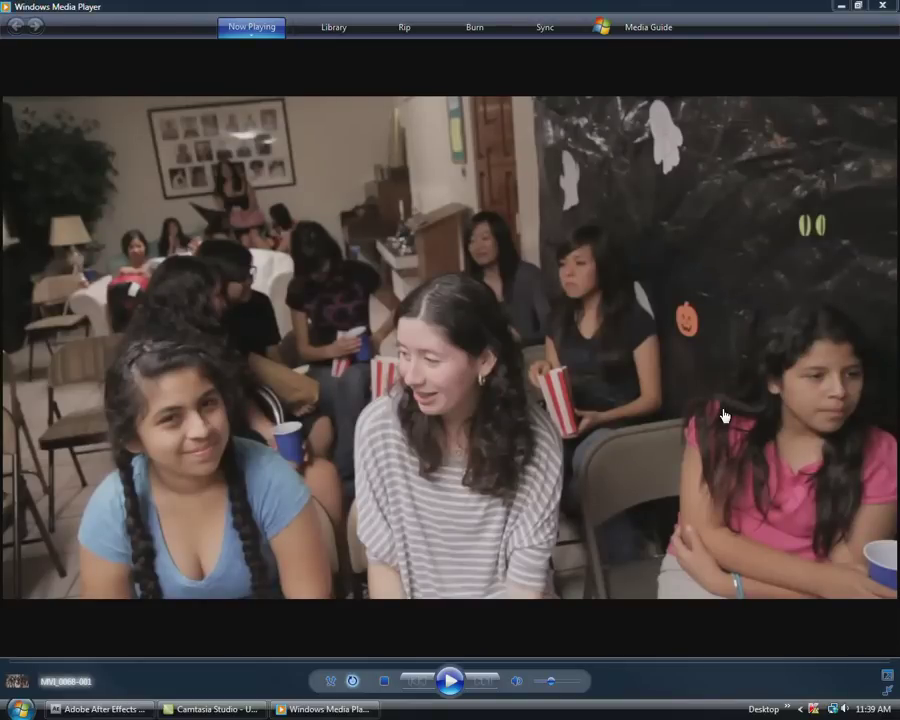
- Pause and resume the party footage in Windows Media Player
{"action": "left_click", "coordinate": [449, 680]}
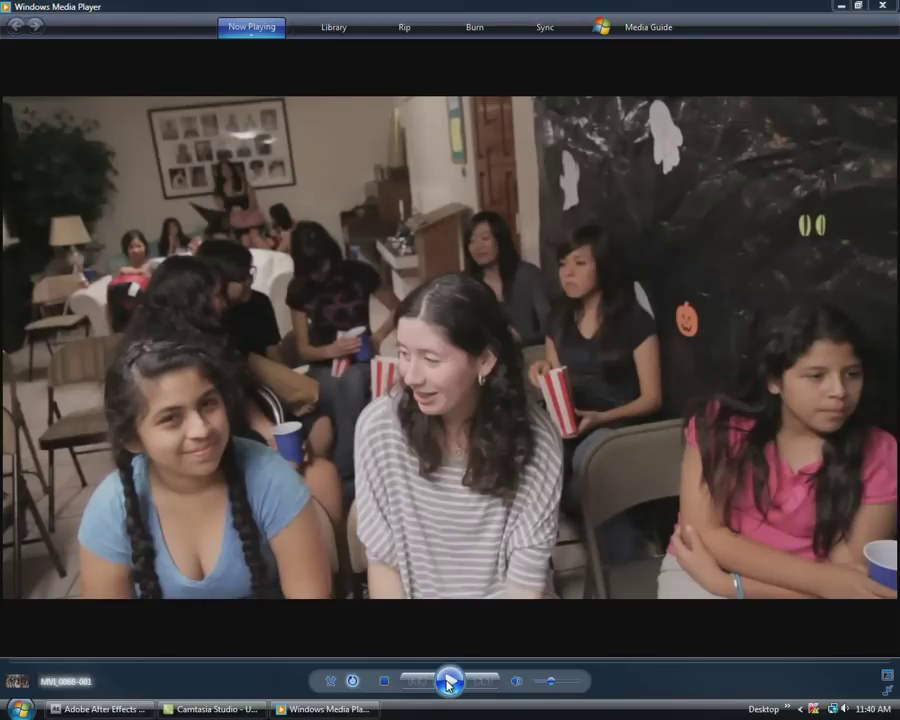
{"action": "left_click", "coordinate": [453, 682]}
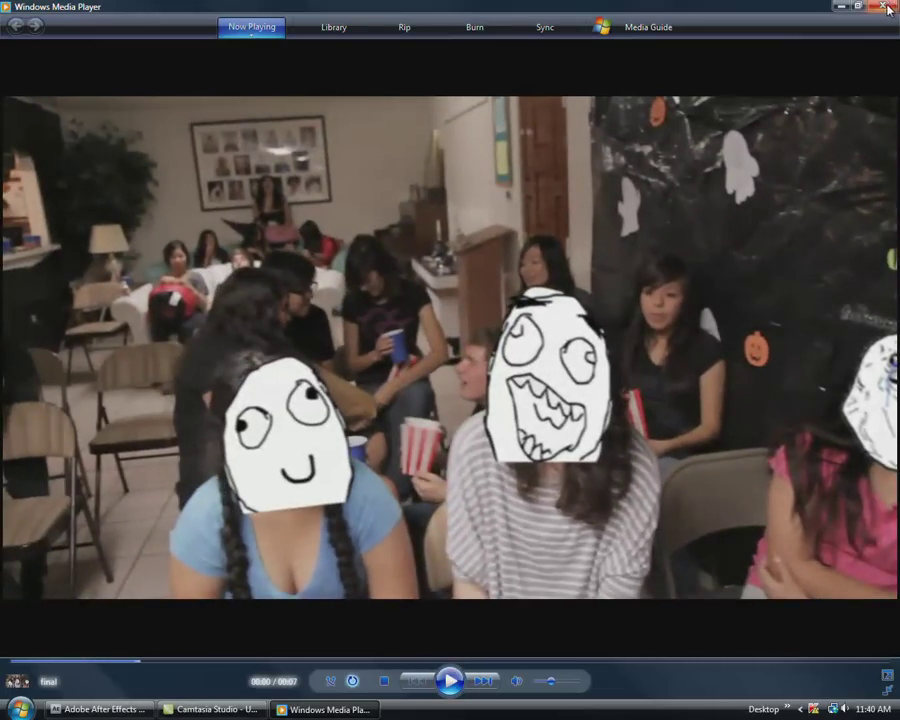
- Close Media Player and create a new composition from MVI_0068-001.avi
{"action": "key", "text": "alt+F4"}
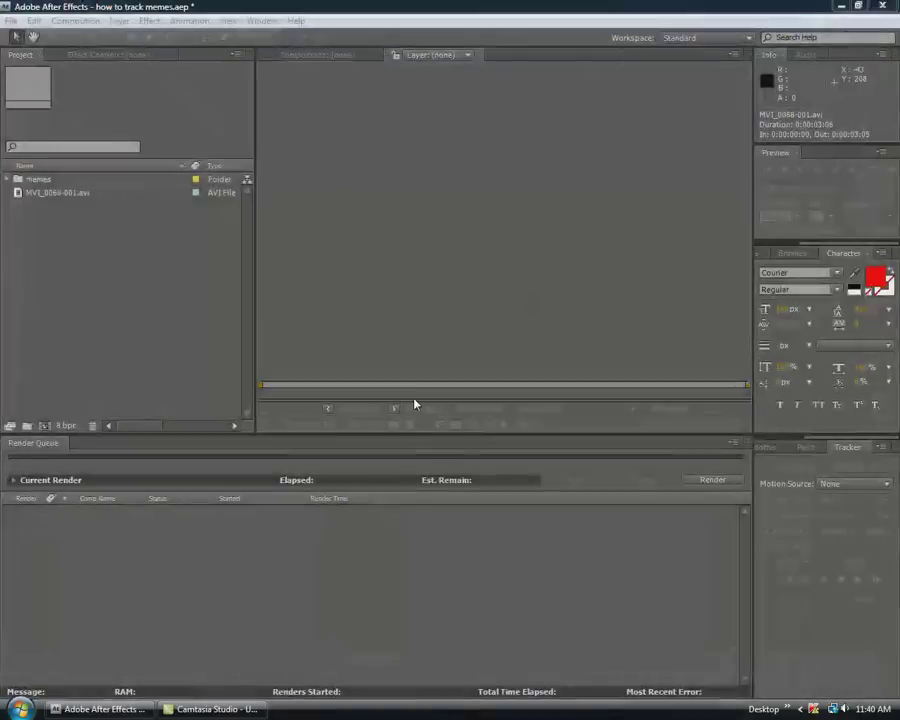
{"action": "left_click", "coordinate": [22, 197]}
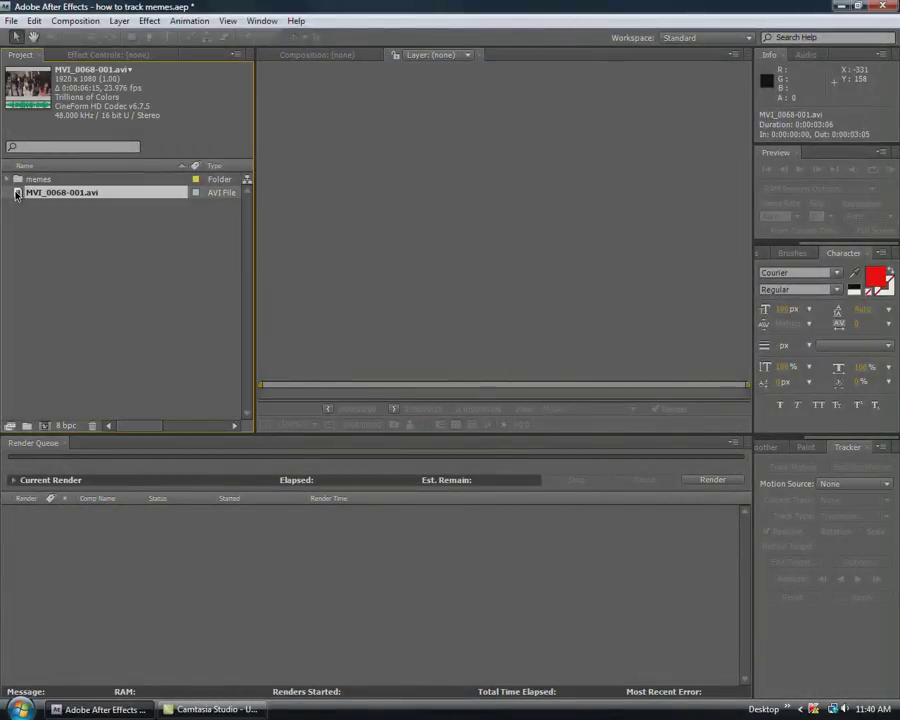
{"action": "left_click_drag", "start_coordinate": [16, 194], "coordinate": [44, 425]}
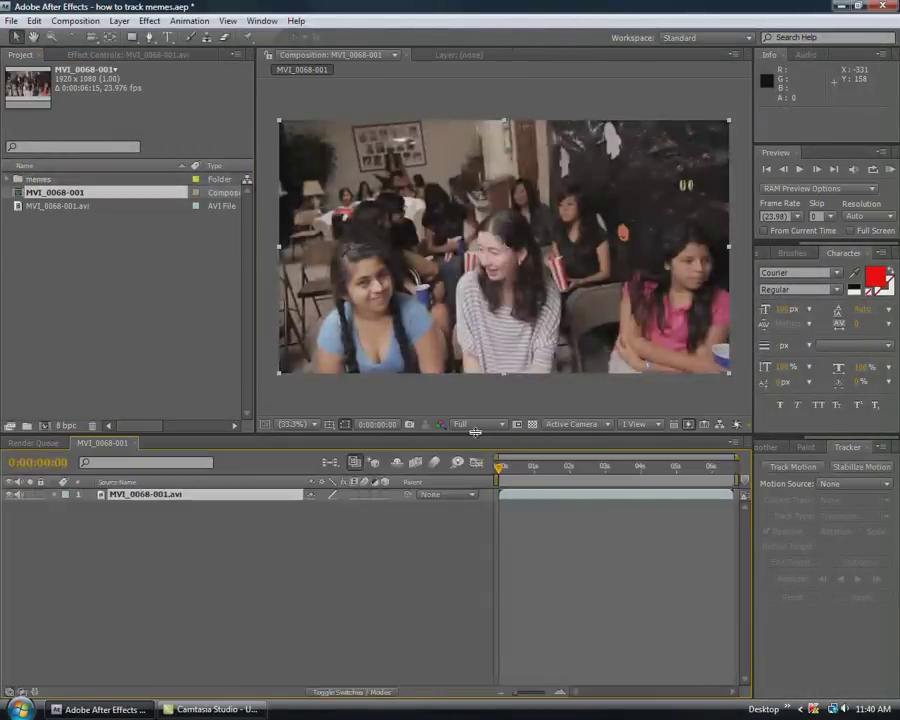
- Trim the composition to a roughly 3-second work area and return to its start
{"action": "left_click_drag", "start_coordinate": [503, 475], "coordinate": [685, 477]}
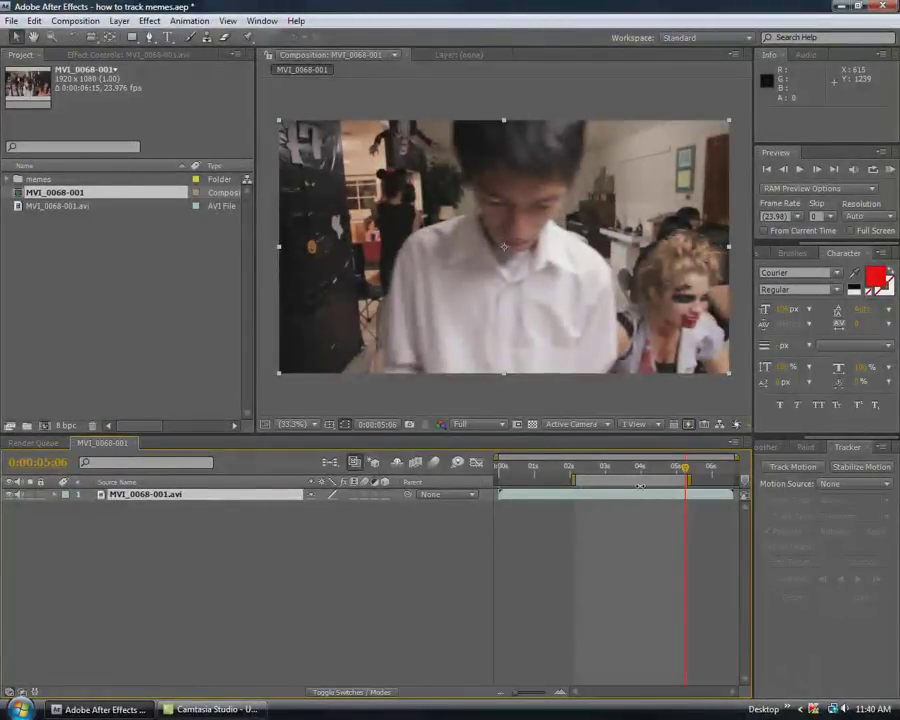
{"action": "right_click", "coordinate": [632, 486]}
{"action": "left_click", "coordinate": [660, 525]}
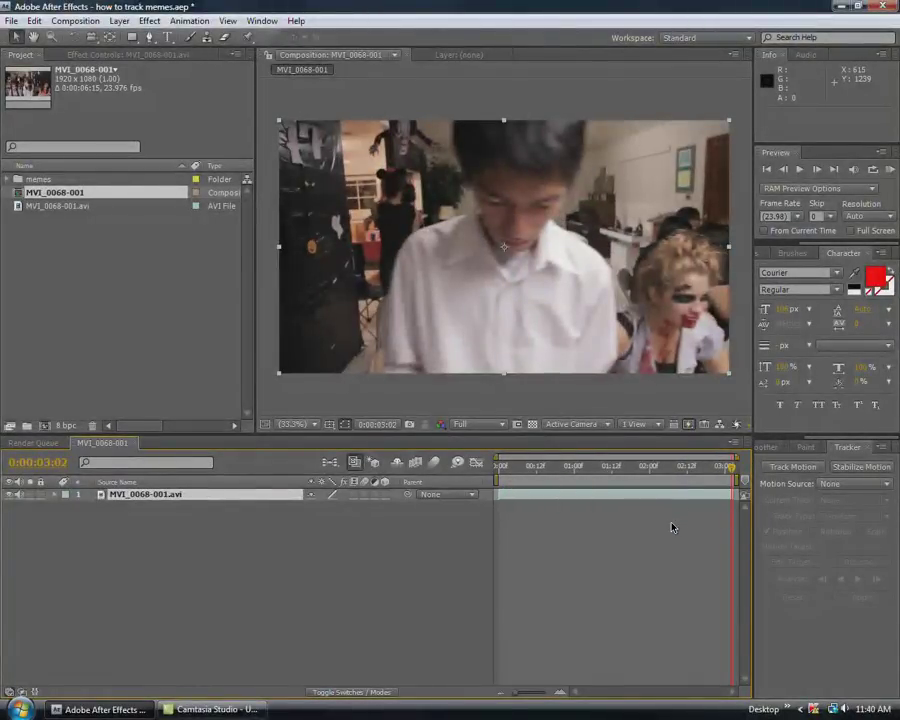
{"action": "left_click_drag", "start_coordinate": [680, 472], "coordinate": [500, 467]}
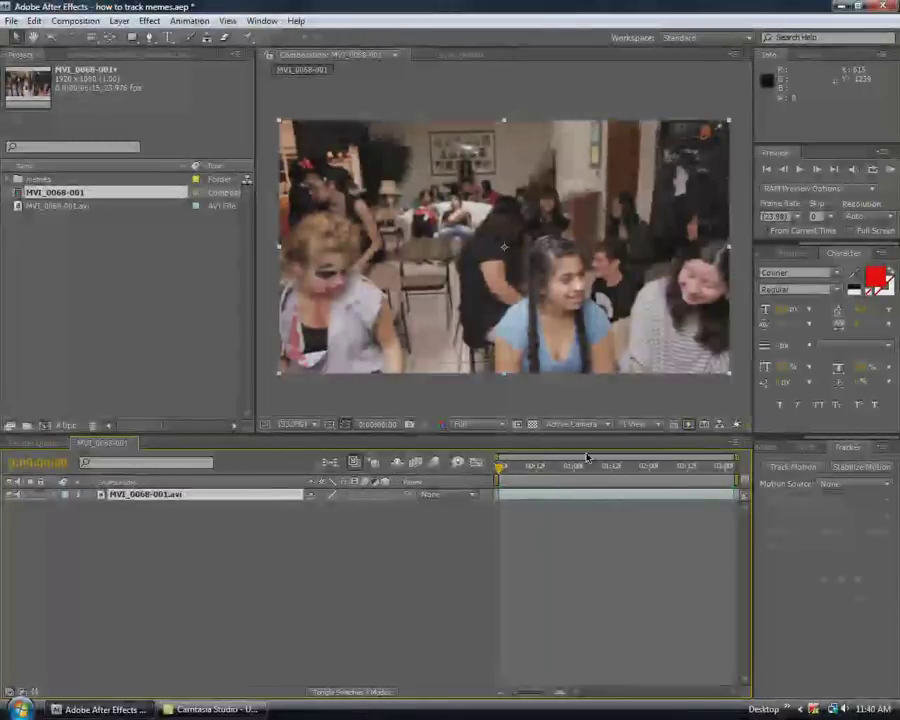
- Add a Null 1 null object layer above the footage
{"action": "right_click", "coordinate": [268, 537]}
{"action": "mouse_move", "coordinate": [316, 548]}
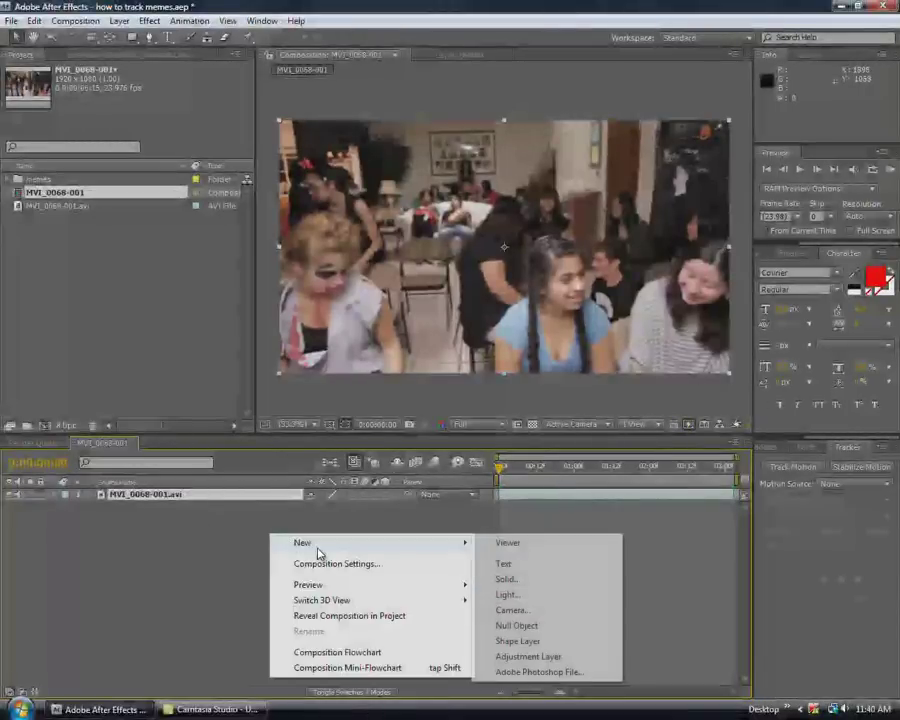
{"action": "left_click", "coordinate": [528, 627]}
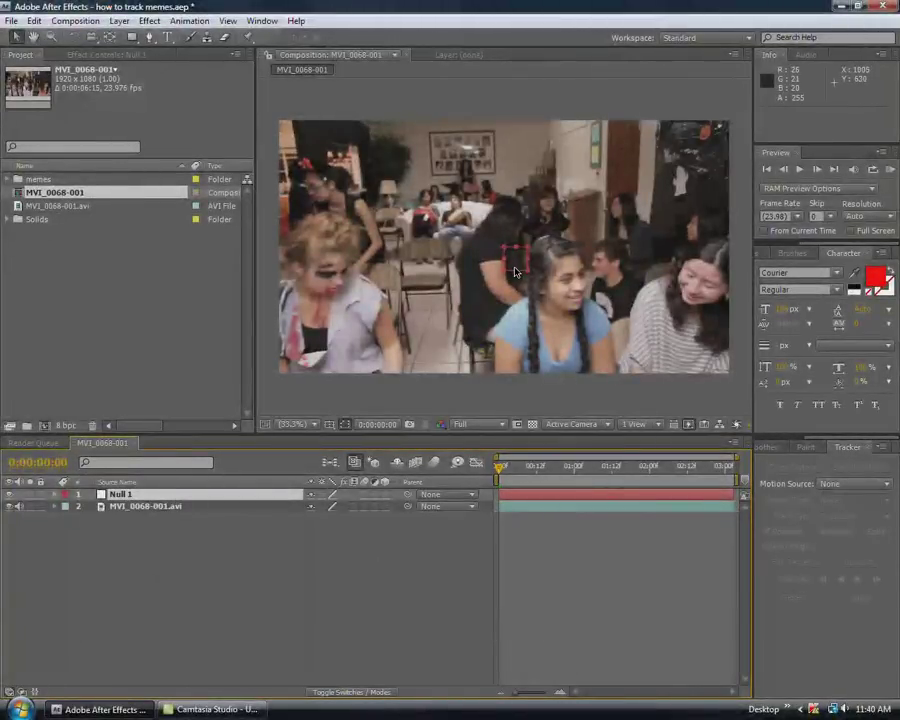
- Open the footage layer in its viewer and start a position tracker targeting Null 1
{"action": "double_click", "coordinate": [177, 508]}
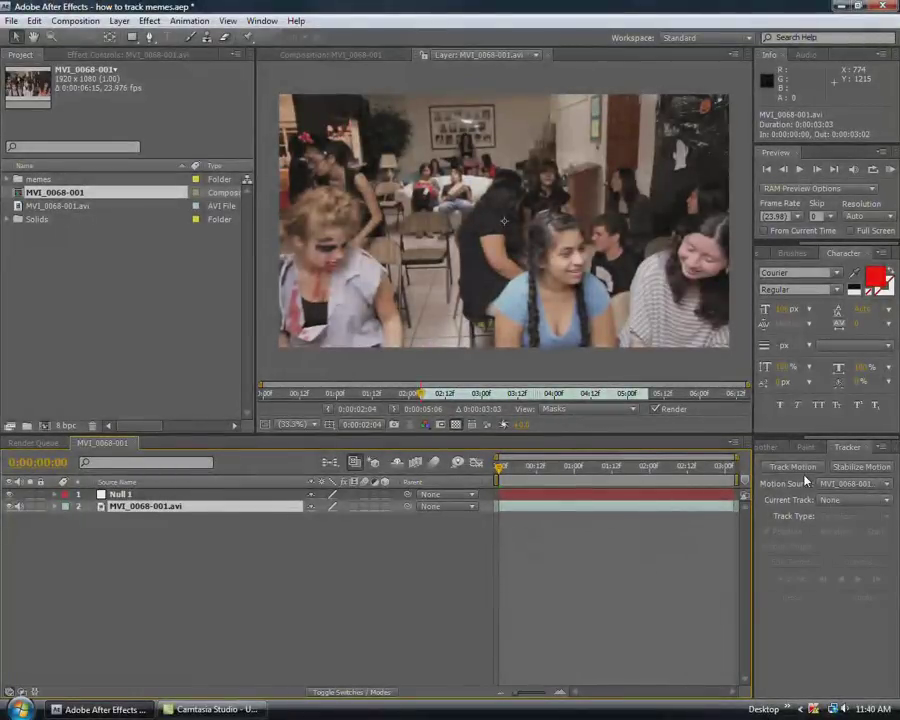
{"action": "left_click", "coordinate": [793, 469]}
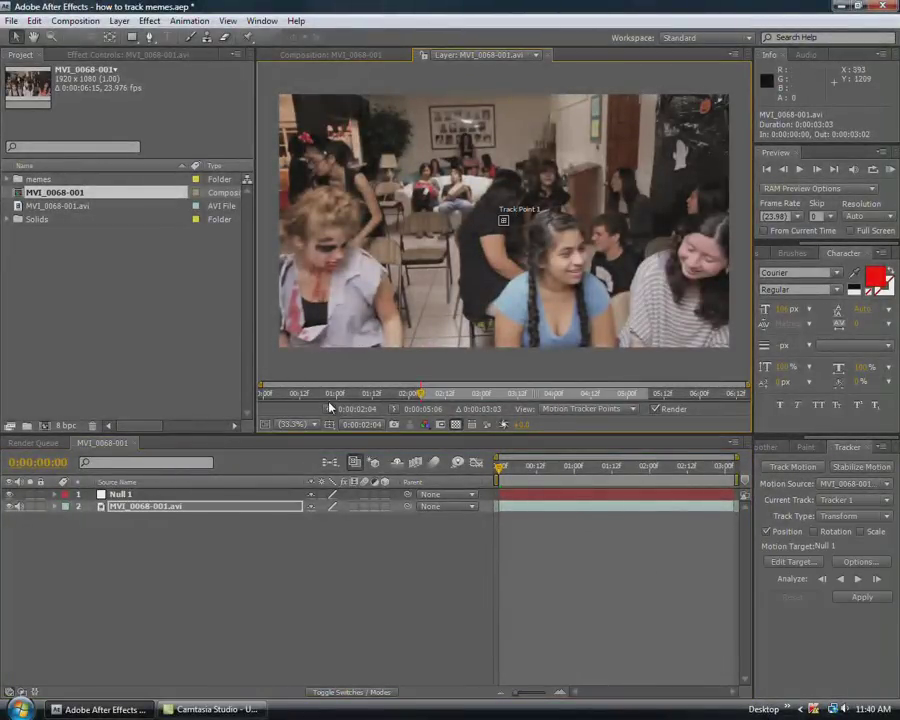
{"action": "left_click", "coordinate": [296, 425]}
- At 100% view, place Track Point 1 on the blonde girl's shoulder and shrink its search region
{"action": "left_click", "coordinate": [305, 586]}
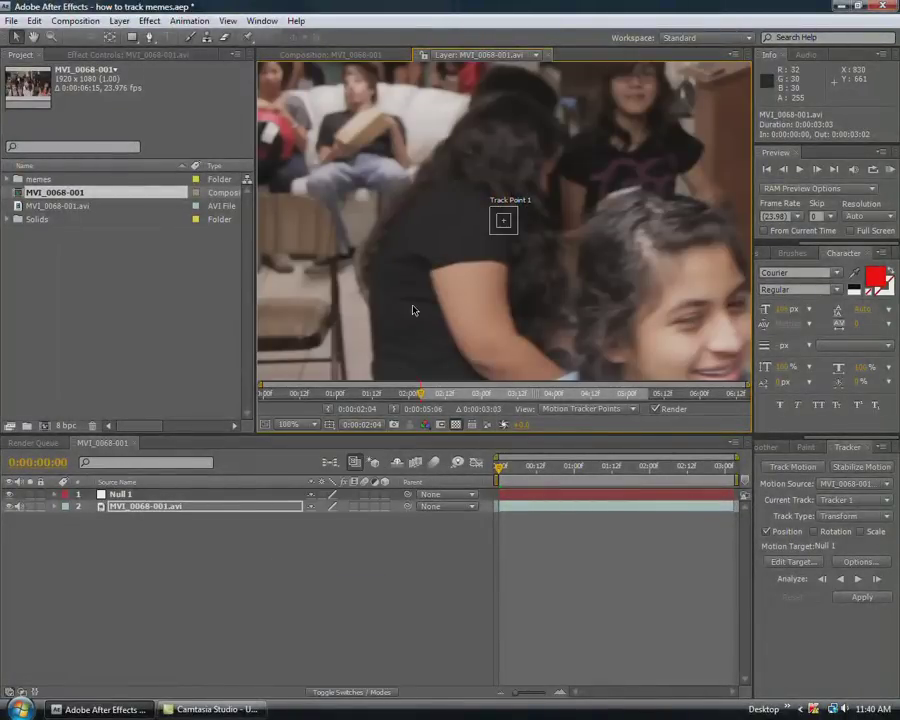
{"action": "left_click_drag", "start_coordinate": [503, 224], "coordinate": [450, 282]}
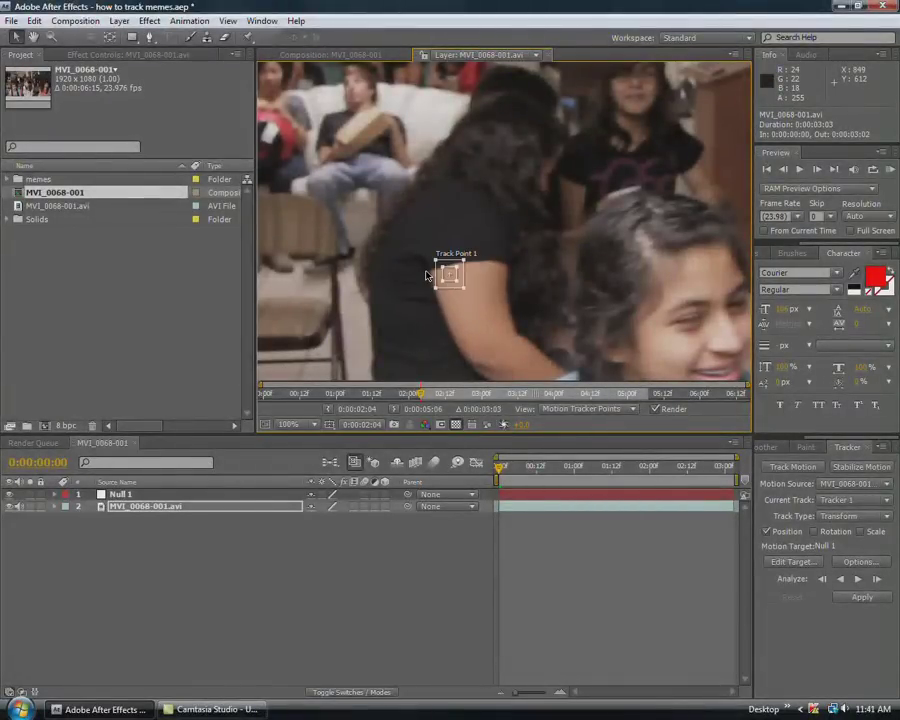
{"action": "left_click_drag", "start_coordinate": [311, 341], "coordinate": [571, 269]}
{"action": "left_click_drag", "start_coordinate": [708, 208], "coordinate": [343, 246]}
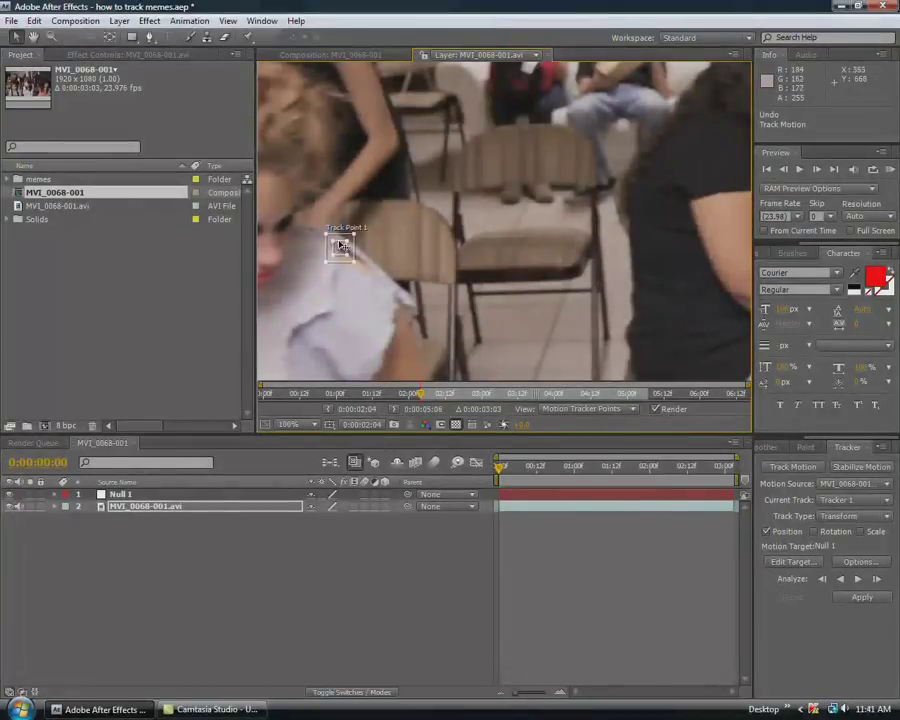
{"action": "left_click", "coordinate": [340, 245]}
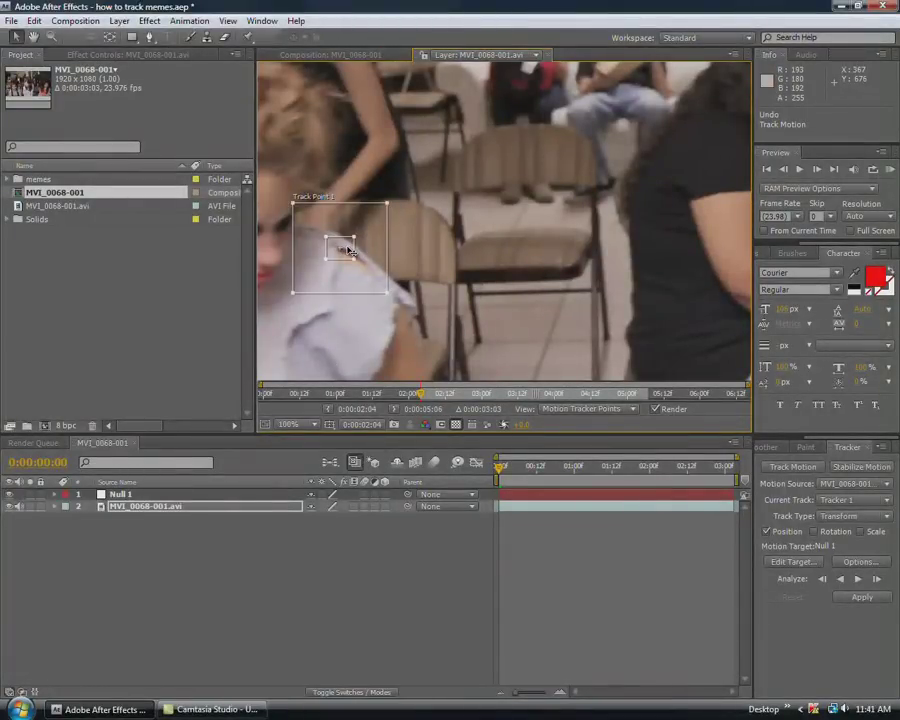
{"action": "left_click_drag", "start_coordinate": [349, 251], "coordinate": [351, 252]}
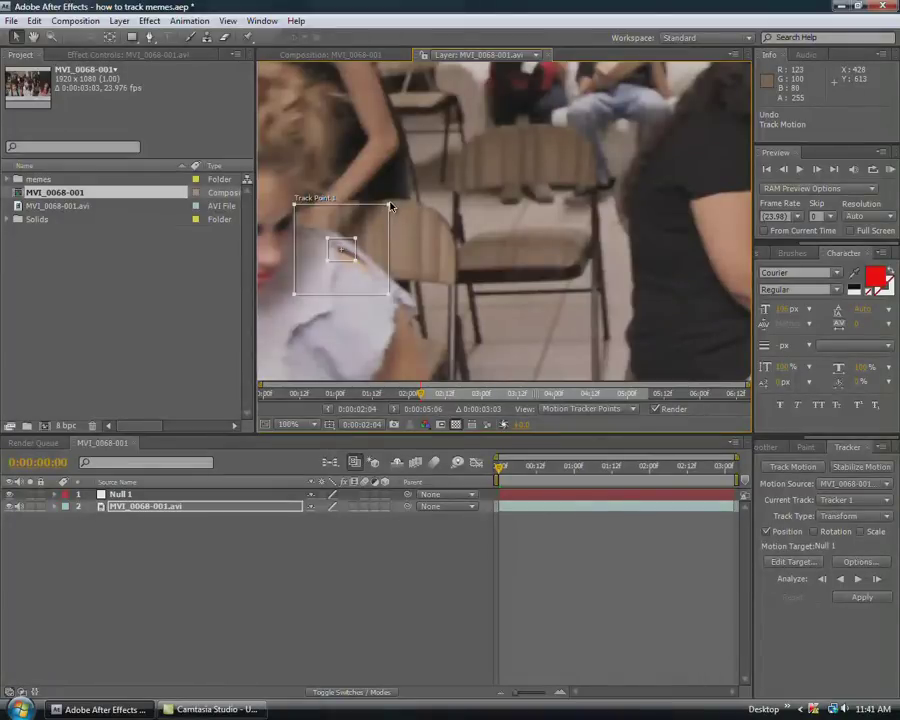
{"action": "mouse_move", "coordinate": [389, 209]}
{"action": "left_mouse_down"}
{"action": "mouse_move", "coordinate": [371, 227]}
{"action": "mouse_move", "coordinate": [446, 161]}
{"action": "mouse_move", "coordinate": [434, 161]}
{"action": "mouse_move", "coordinate": [416, 195]}
{"action": "mouse_move", "coordinate": [485, 138]}
{"action": "mouse_move", "coordinate": [460, 161]}
{"action": "mouse_move", "coordinate": [408, 177]}
{"action": "mouse_move", "coordinate": [407, 198]}
{"action": "mouse_move", "coordinate": [446, 162]}
{"action": "mouse_move", "coordinate": [385, 224]}
{"action": "left_mouse_up"}
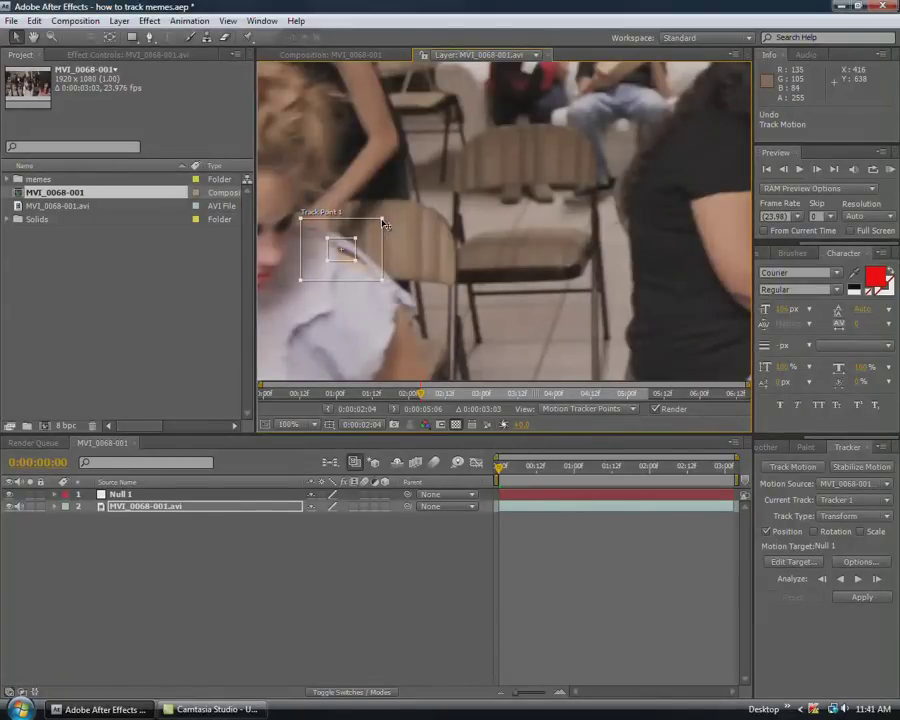
- Return the viewer to 100% and enlarge Track Point 1's feature box
{"action": "left_click", "coordinate": [296, 428]}
{"action": "left_click", "coordinate": [312, 457]}
{"action": "left_click", "coordinate": [309, 423]}
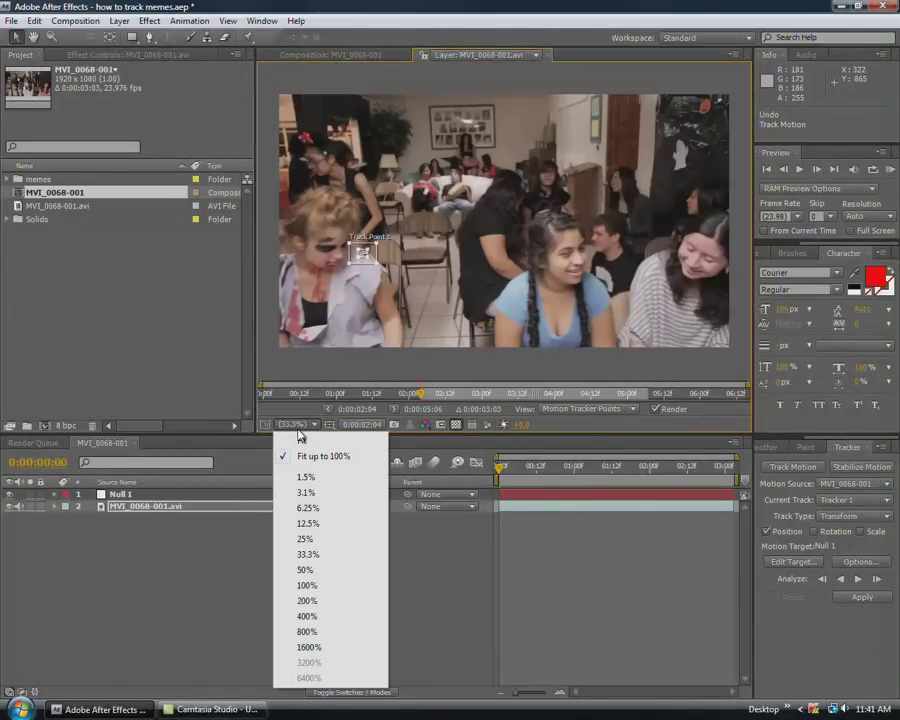
{"action": "left_click", "coordinate": [321, 587]}
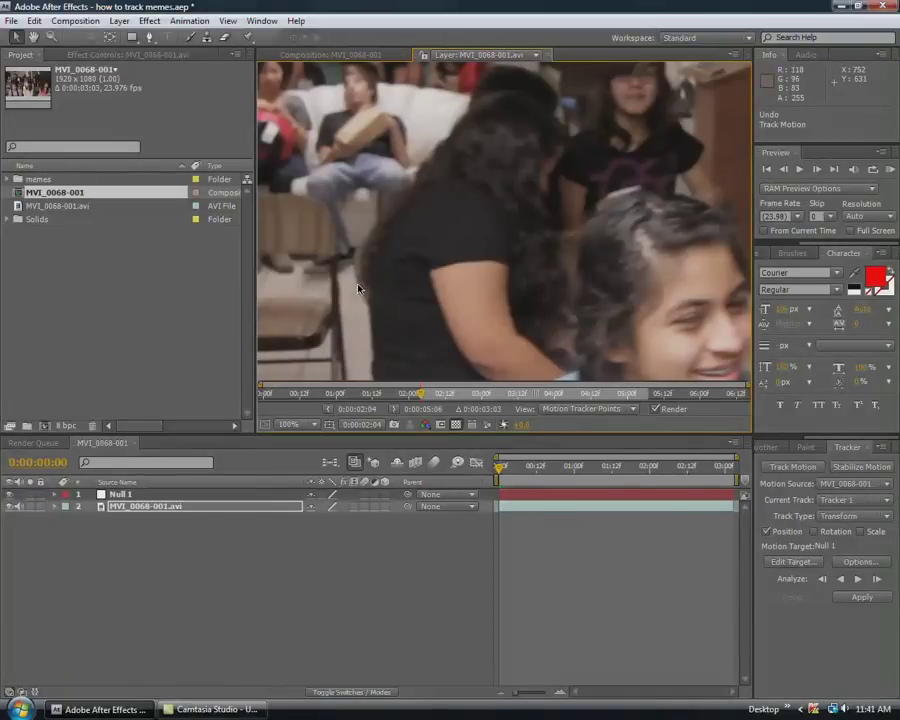
{"action": "left_click_drag", "start_coordinate": [391, 287], "coordinate": [625, 267]}
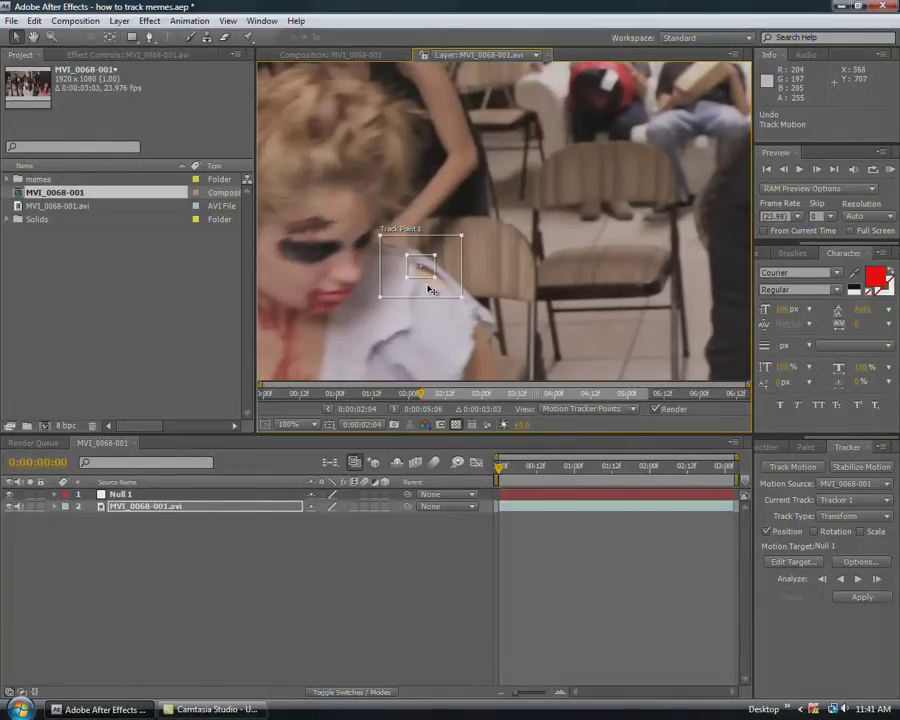
{"action": "mouse_move", "coordinate": [435, 280]}
{"action": "left_mouse_down"}
{"action": "mouse_move", "coordinate": [441, 286]}
{"action": "mouse_move", "coordinate": [435, 276]}
{"action": "left_mouse_up"}
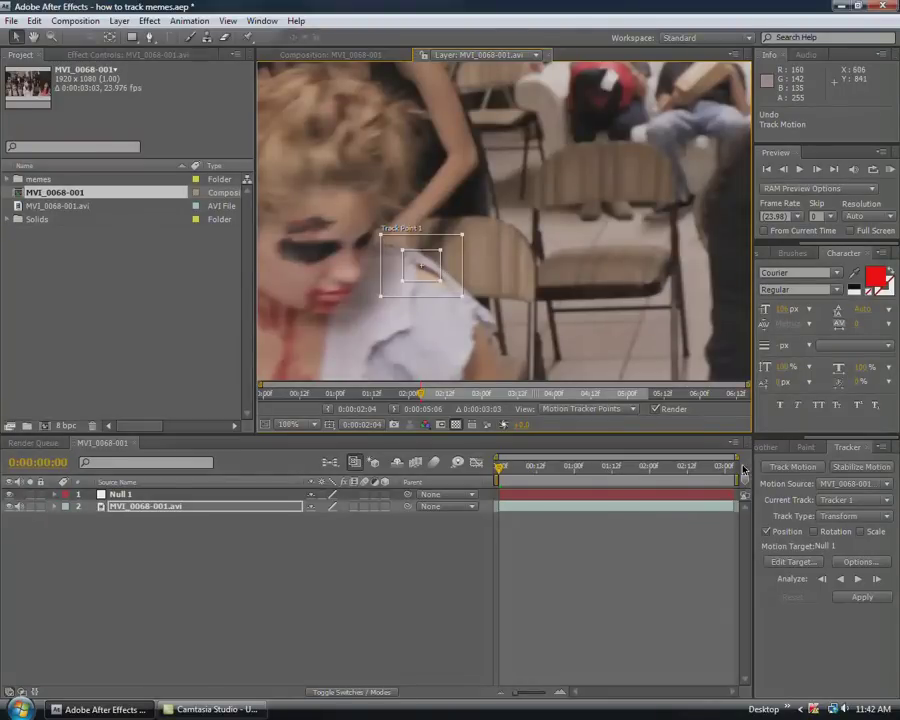
- At 50% view, analyze Track Point 1 forward, stopping around 0:00:01:18, then view at 100%
{"action": "left_click", "coordinate": [312, 424]}
{"action": "left_click", "coordinate": [235, 413]}
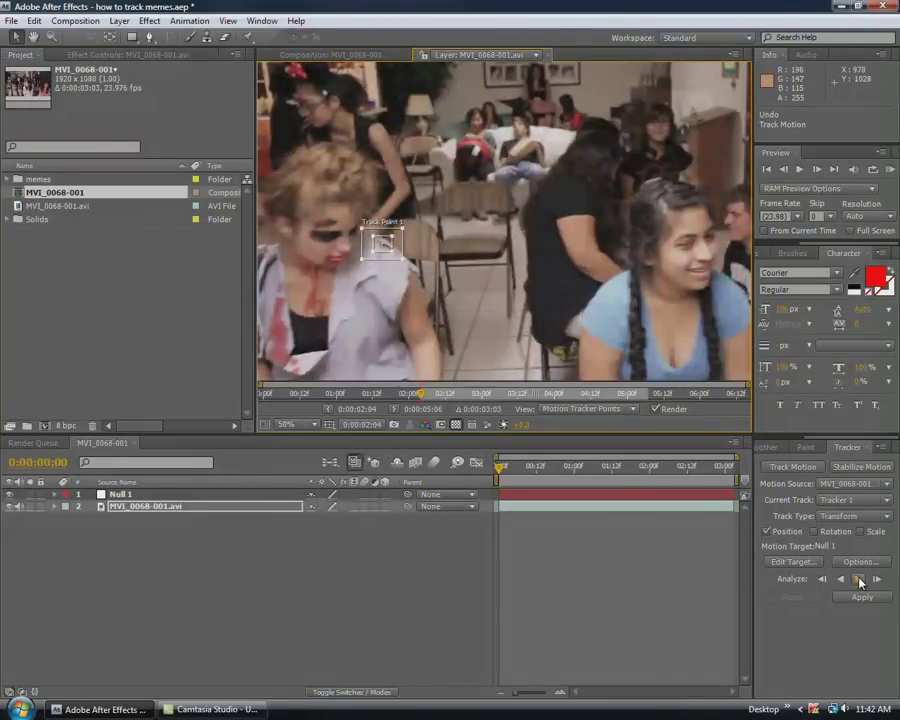
{"action": "left_click", "coordinate": [860, 580]}
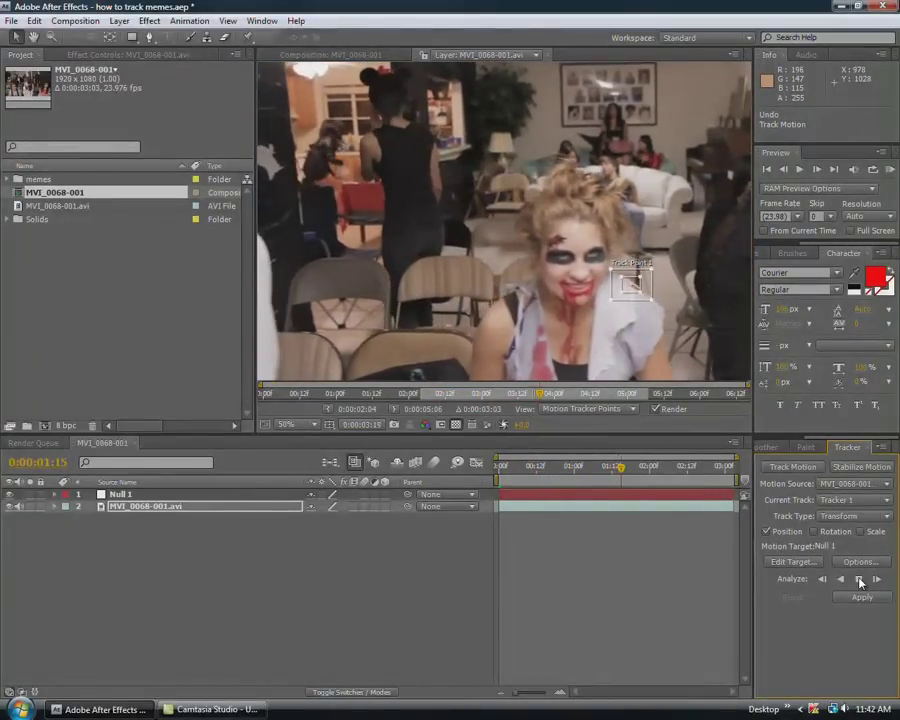
{"action": "left_click", "coordinate": [859, 580]}
{"action": "left_click_drag", "start_coordinate": [670, 311], "coordinate": [567, 225]}
{"action": "left_click", "coordinate": [311, 424]}
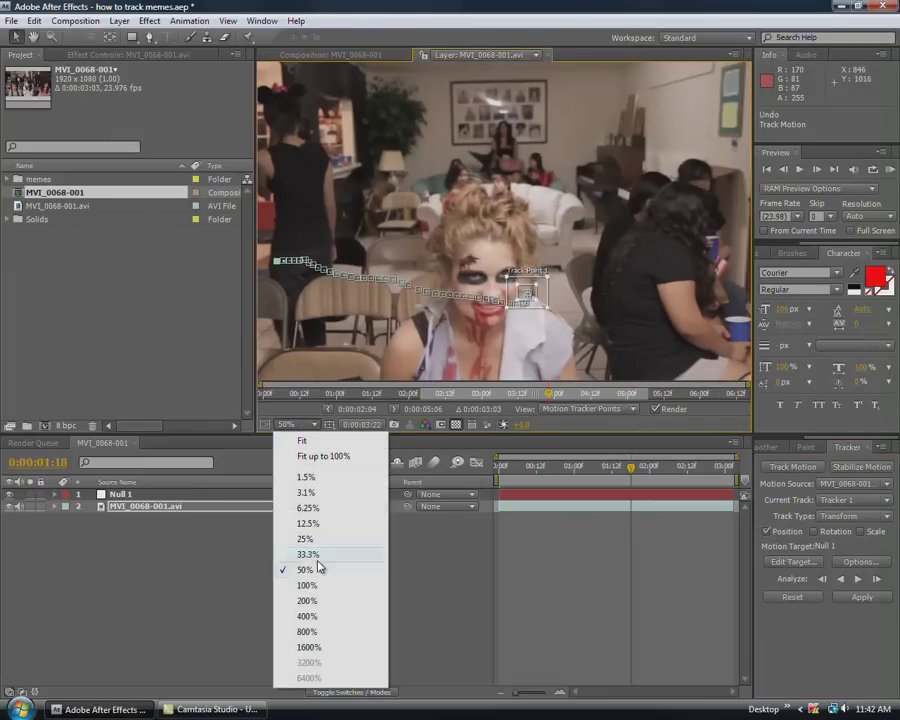
{"action": "left_click", "coordinate": [307, 585]}
- Check the tracked frames, re-centre Track Point 1 on the girl's face, and analyze one frame forward
{"action": "key", "text": "Page_Up"}
{"action": "key", "text": "Page_Up"}
{"action": "key", "text": "Page_Up"}
{"action": "key", "text": "Page_Up"}
{"action": "key", "text": "Page_Up"}
{"action": "key", "text": "Page_Up"}
{"action": "key", "text": "Page_Up"}
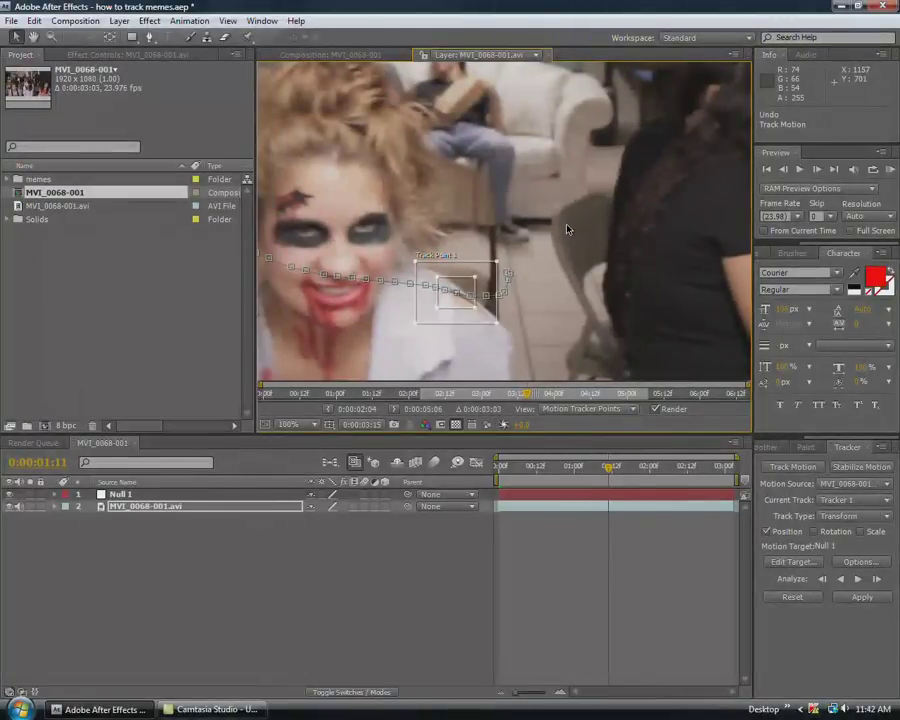
{"action": "key", "text": "Page_Down"}
{"action": "key", "text": "Page_Up"}
{"action": "key", "text": "Page_Down"}
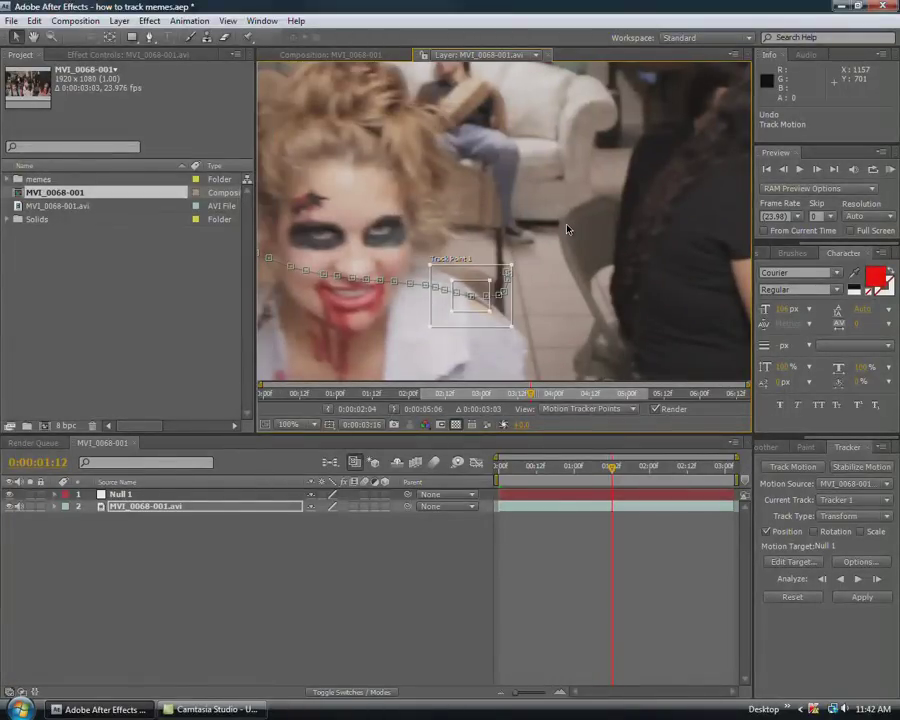
{"action": "key", "text": "Page_Down"}
{"action": "key", "text": "Page_Down"}
{"action": "key", "text": "Page_Down"}
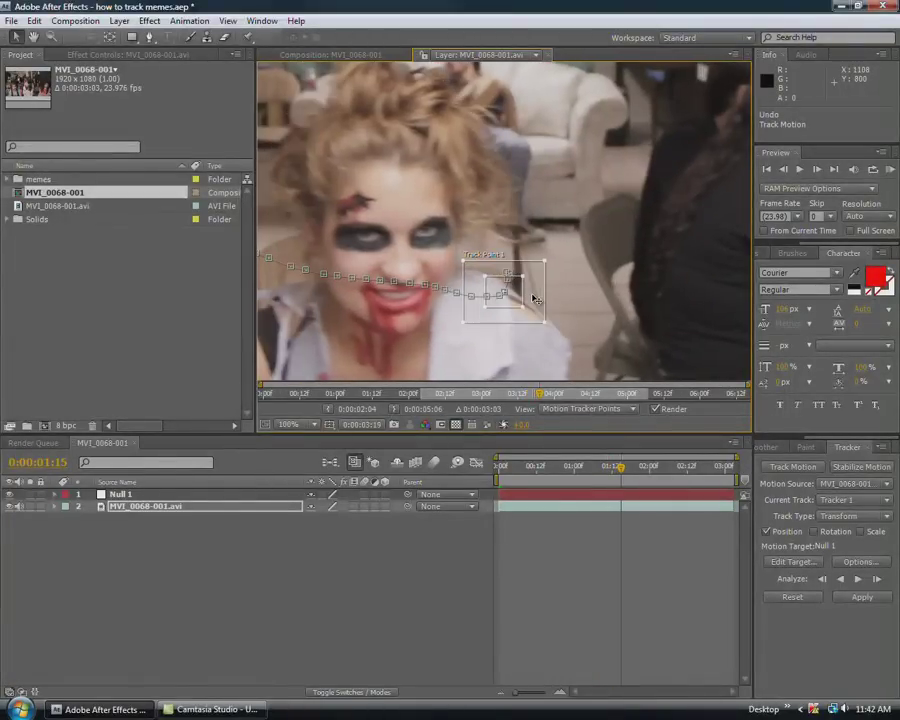
{"action": "key", "text": "Page_Up"}
{"action": "key", "text": "Page_Down"}
{"action": "key", "text": "Page_Up"}
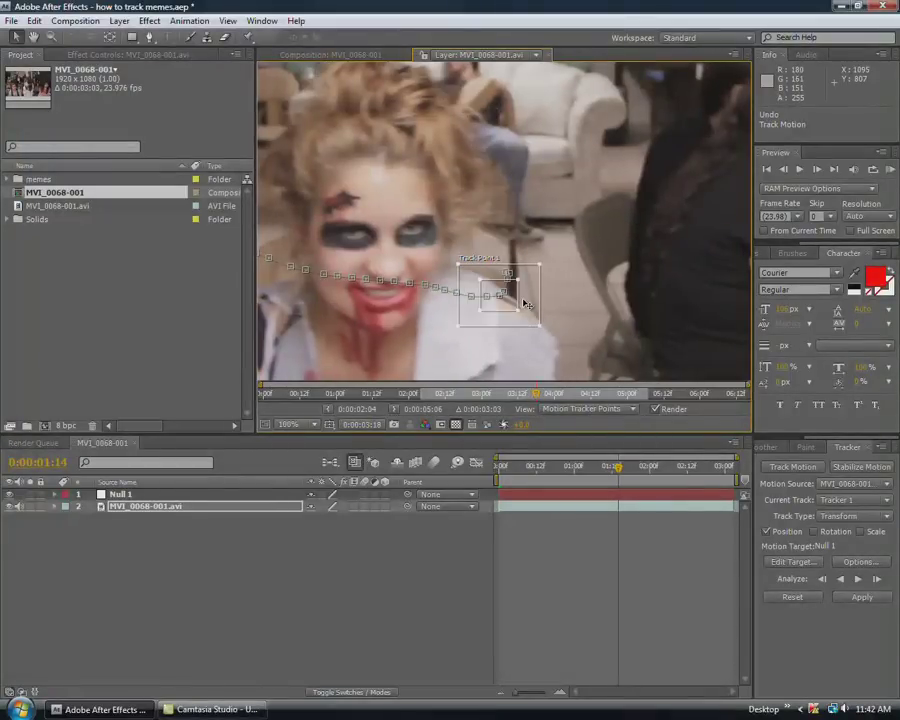
{"action": "key", "text": "Page_Down"}
{"action": "left_click_drag", "start_coordinate": [516, 304], "coordinate": [524, 311]}
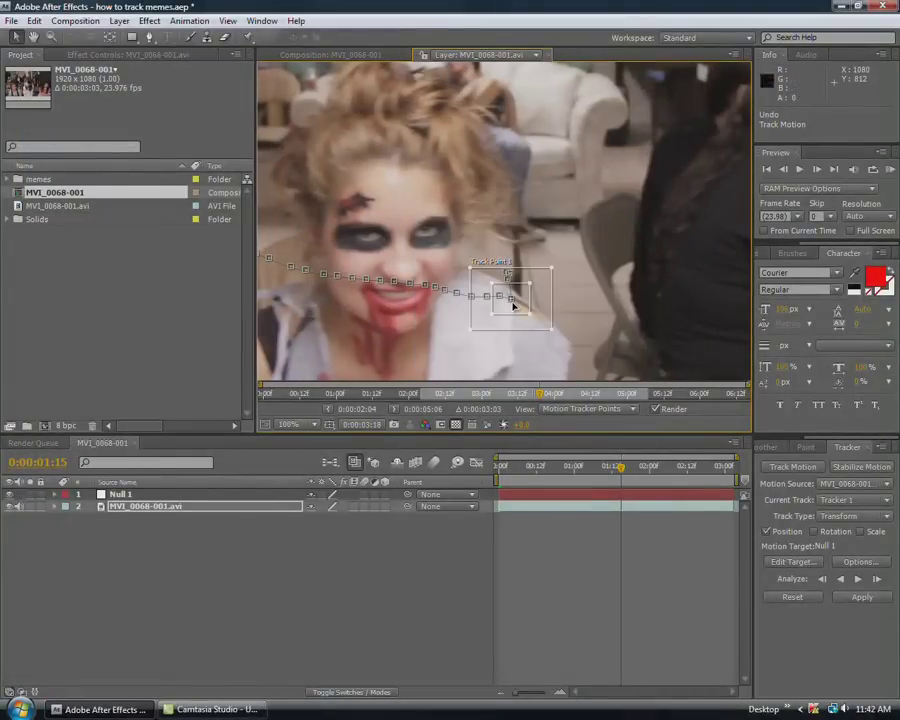
{"action": "key", "text": "Page_Up"}
{"action": "key", "text": "Page_Down"}
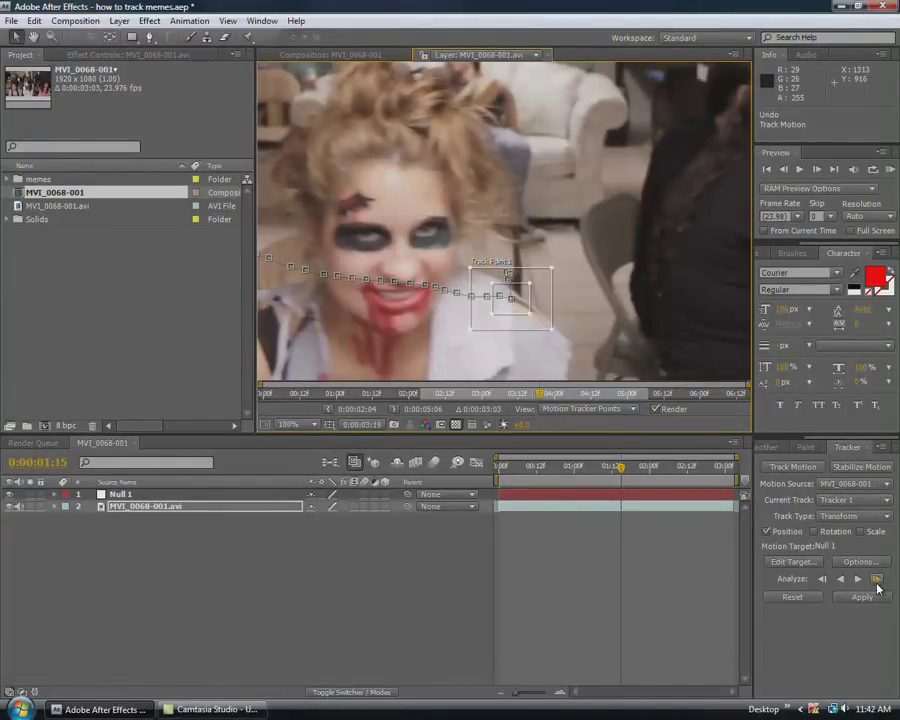
{"action": "left_click", "coordinate": [877, 580]}
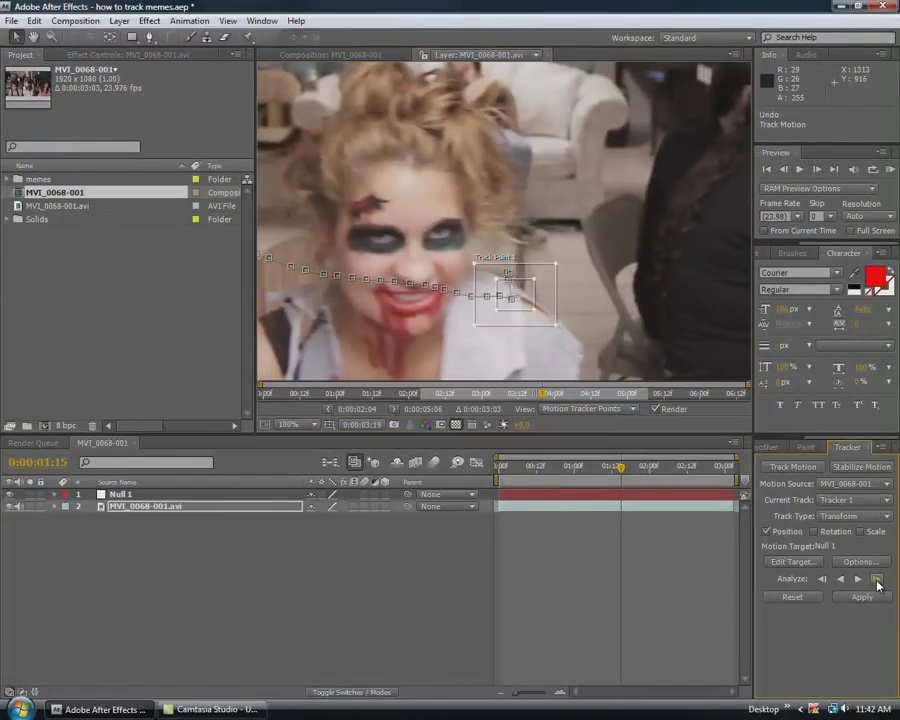
- Nudge the track point back onto the face and analyze another frame, through 0:00:01:17
{"action": "key", "text": "Page_Up"}
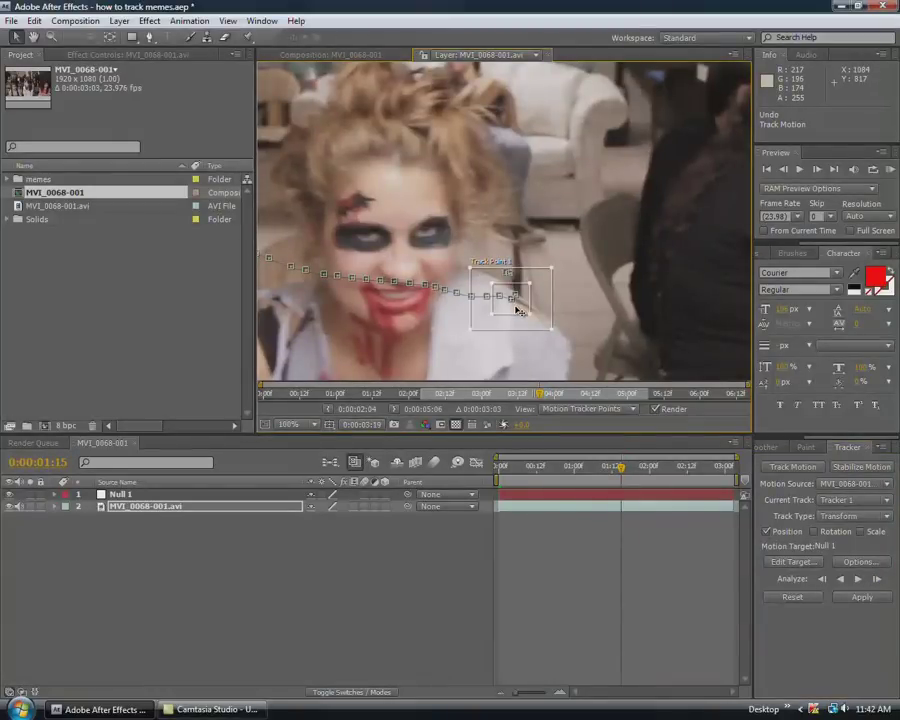
{"action": "key", "text": "Page_Down"}
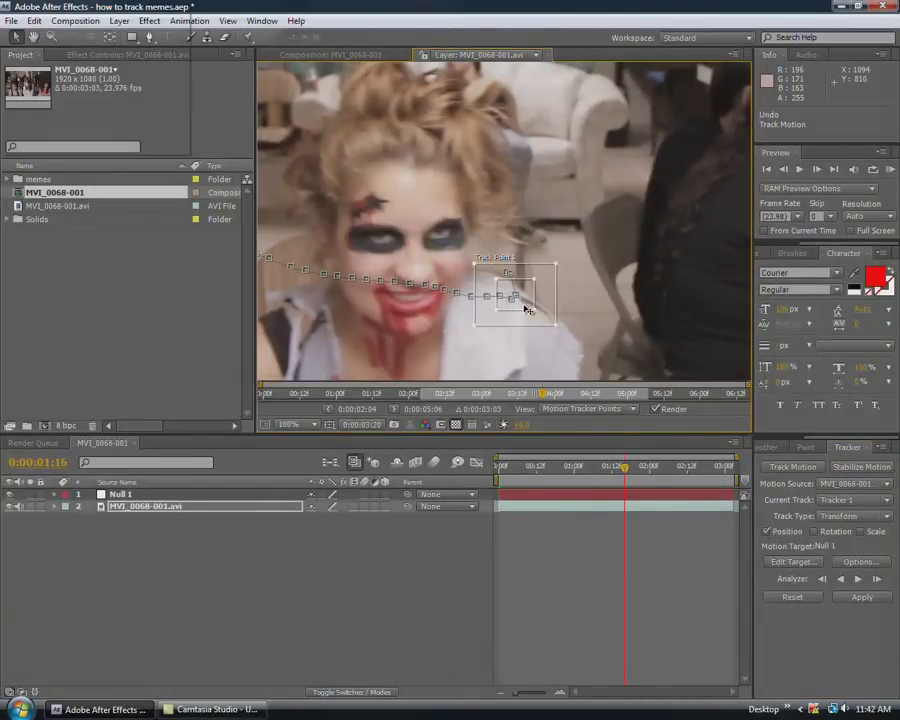
{"action": "left_click_drag", "start_coordinate": [527, 309], "coordinate": [535, 315]}
{"action": "key", "text": "Page_Up"}
{"action": "key", "text": "Page_Down"}
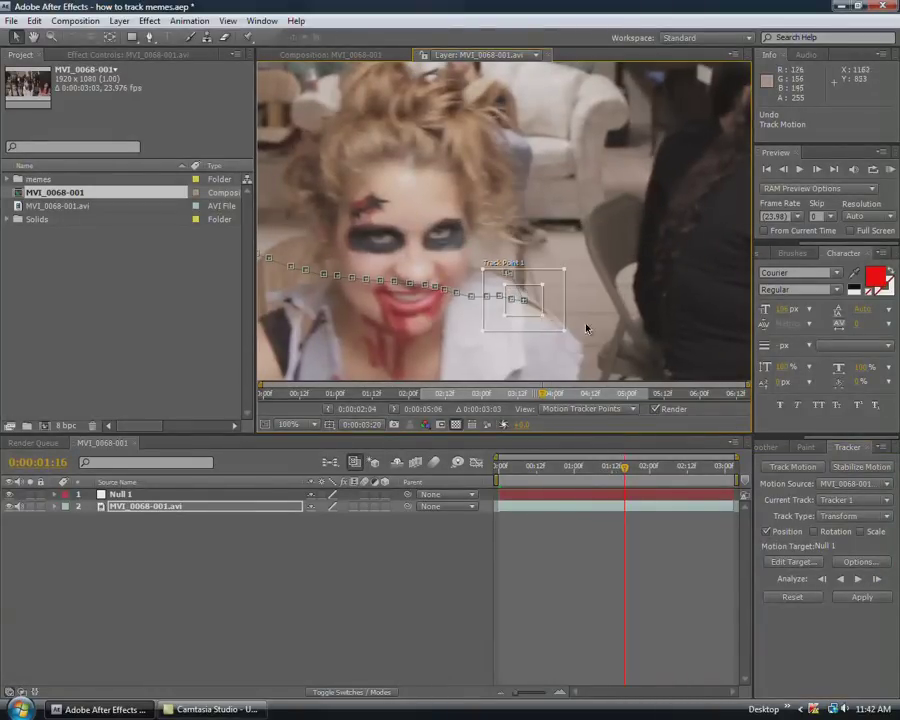
{"action": "left_click", "coordinate": [876, 580]}
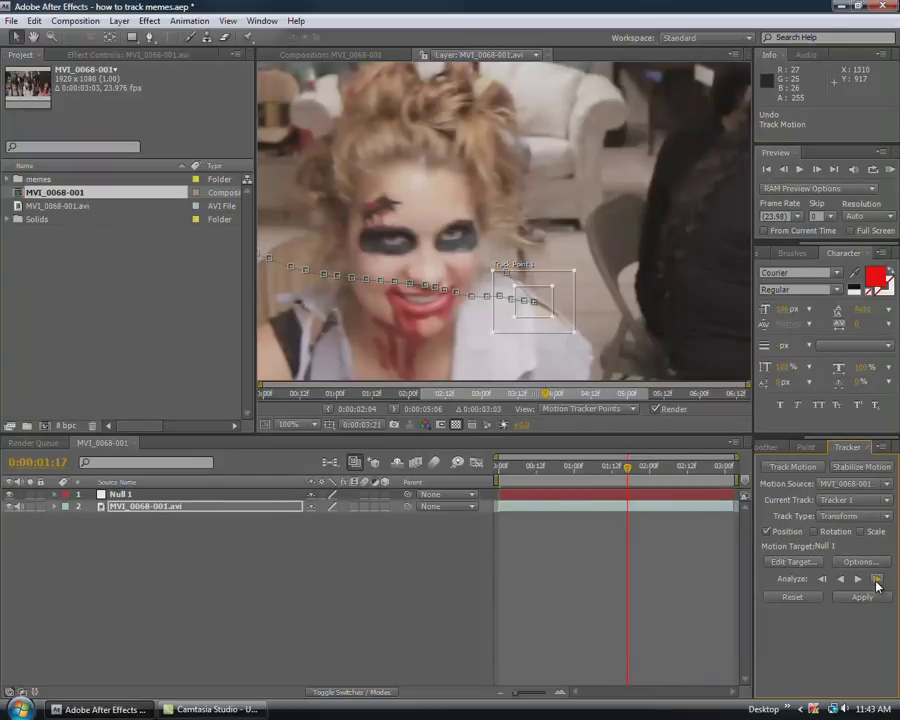
- Analyze one more frame, then track forward at 50% with a larger search region to 0:00:02:23
{"action": "left_click", "coordinate": [876, 581]}
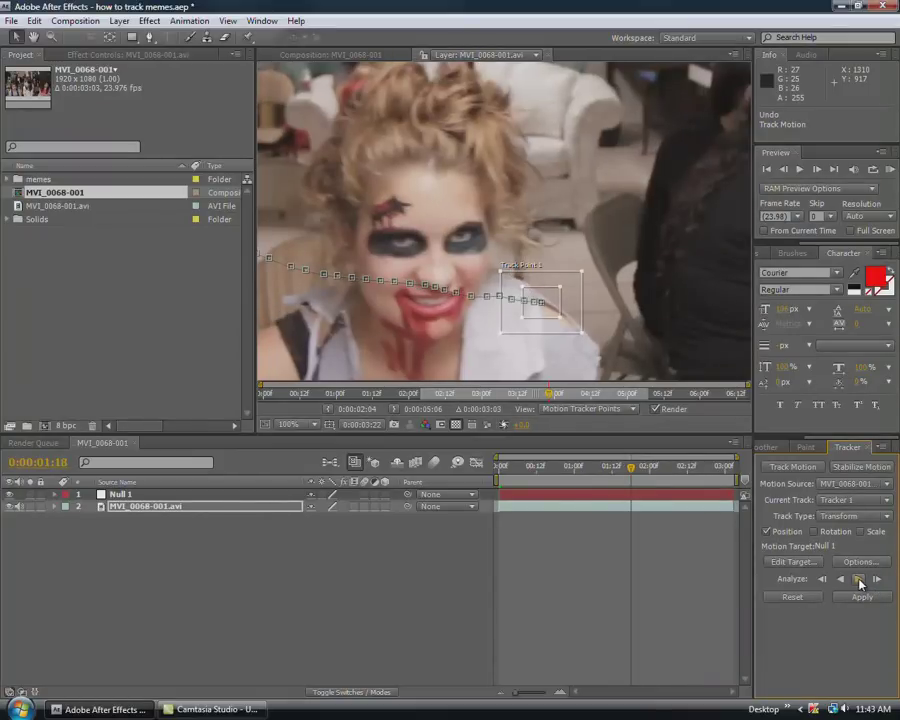
{"action": "key", "text": "comma"}
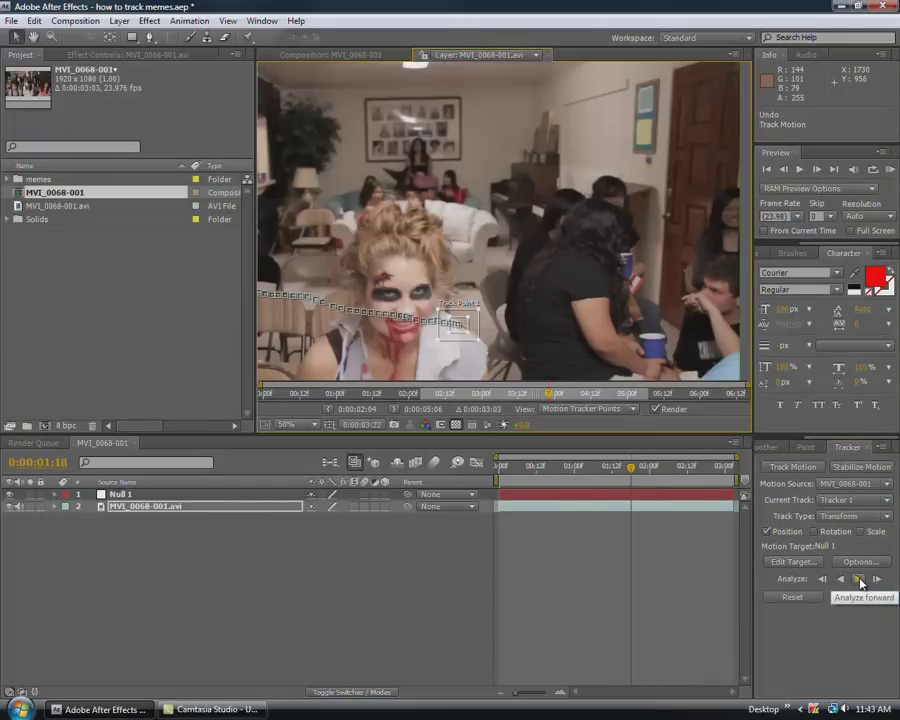
{"action": "left_click", "coordinate": [859, 580]}
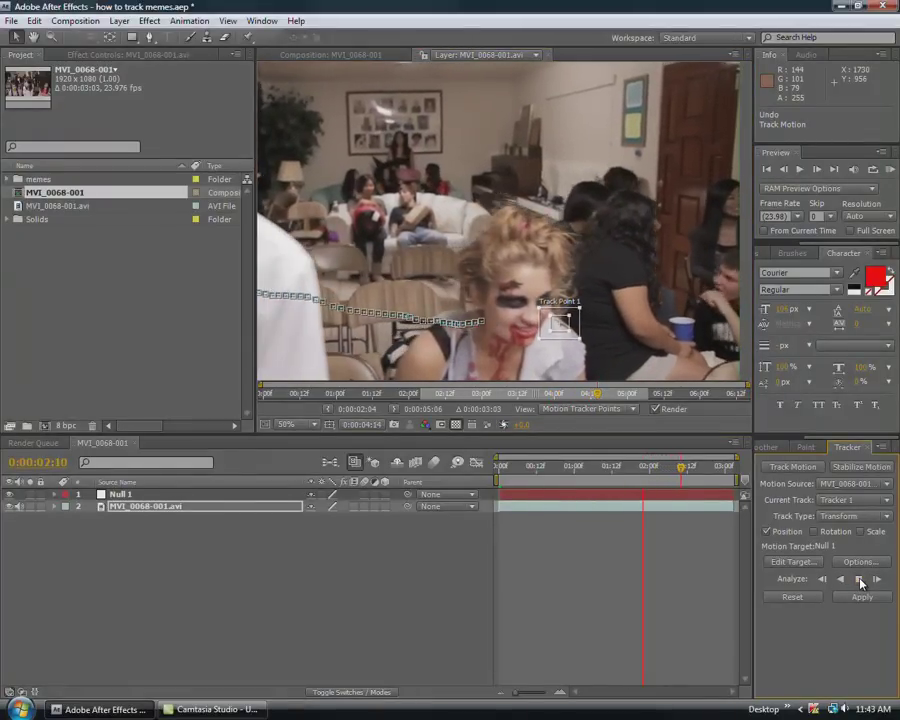
{"action": "left_click", "coordinate": [859, 580]}
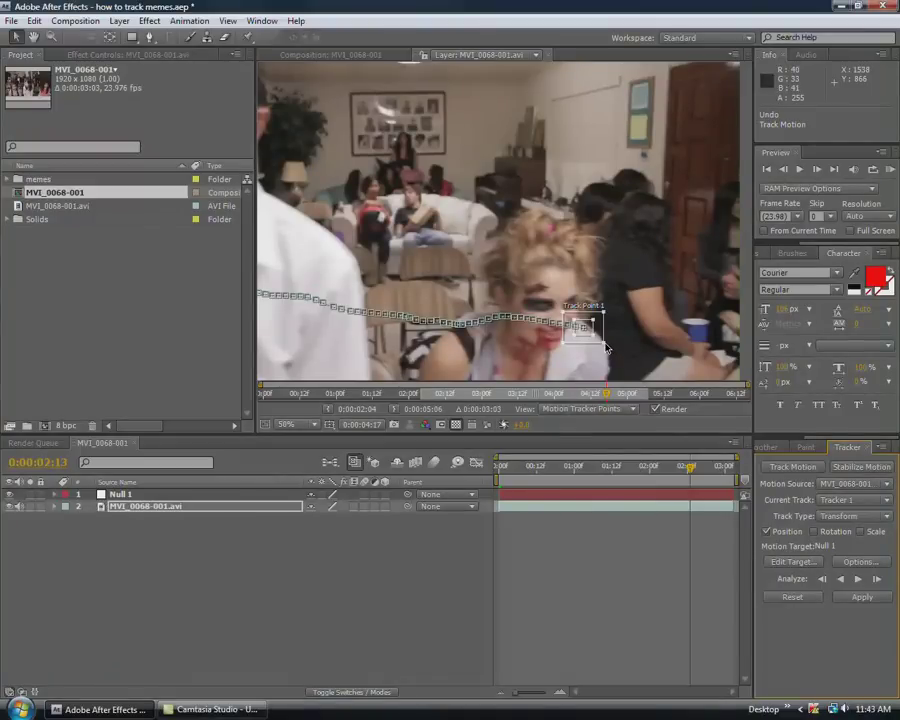
{"action": "left_click_drag", "start_coordinate": [606, 346], "coordinate": [618, 348]}
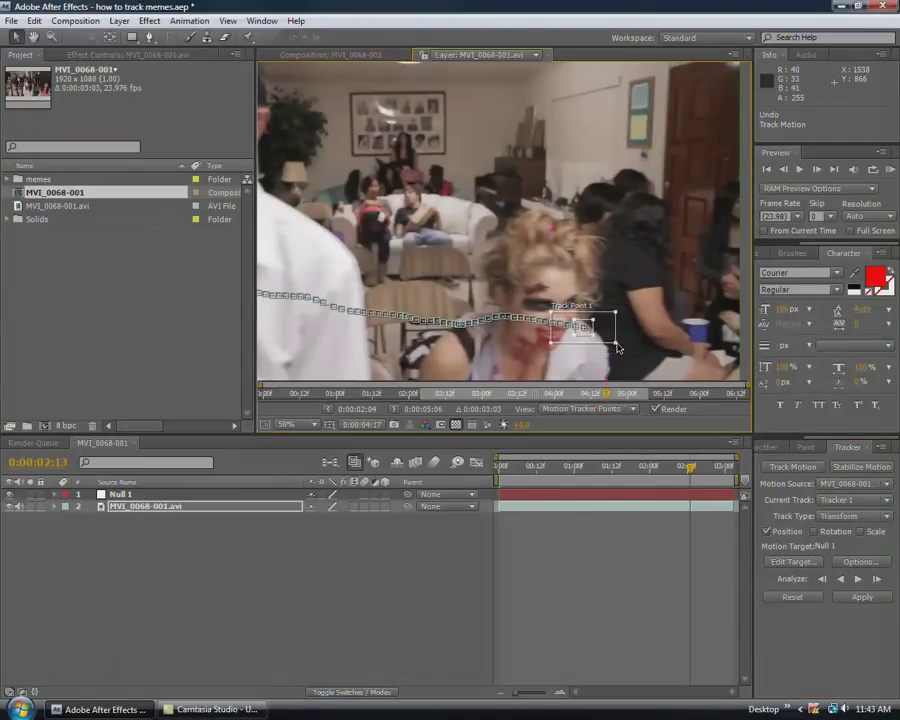
{"action": "left_click", "coordinate": [859, 580]}
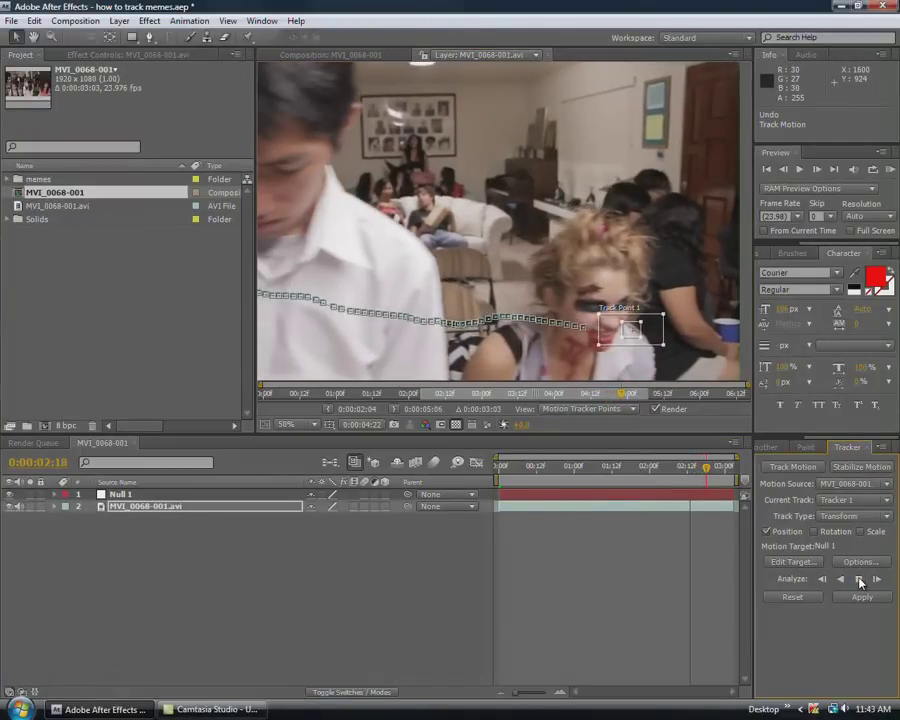
{"action": "left_click", "coordinate": [859, 580]}
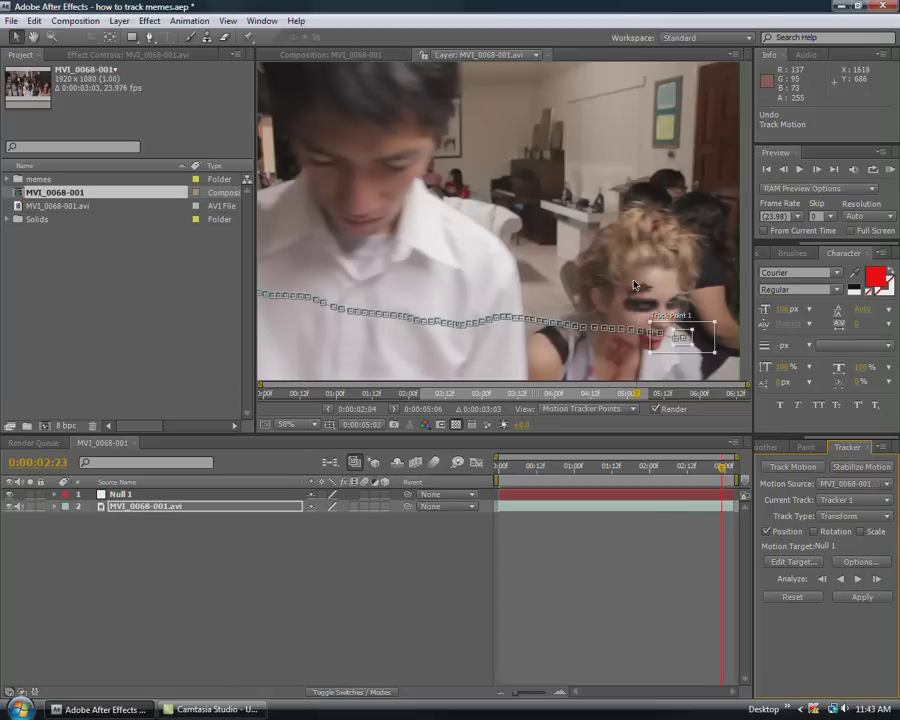
{"action": "key", "text": "Page_Up"}
{"action": "key", "text": "Page_Up"}
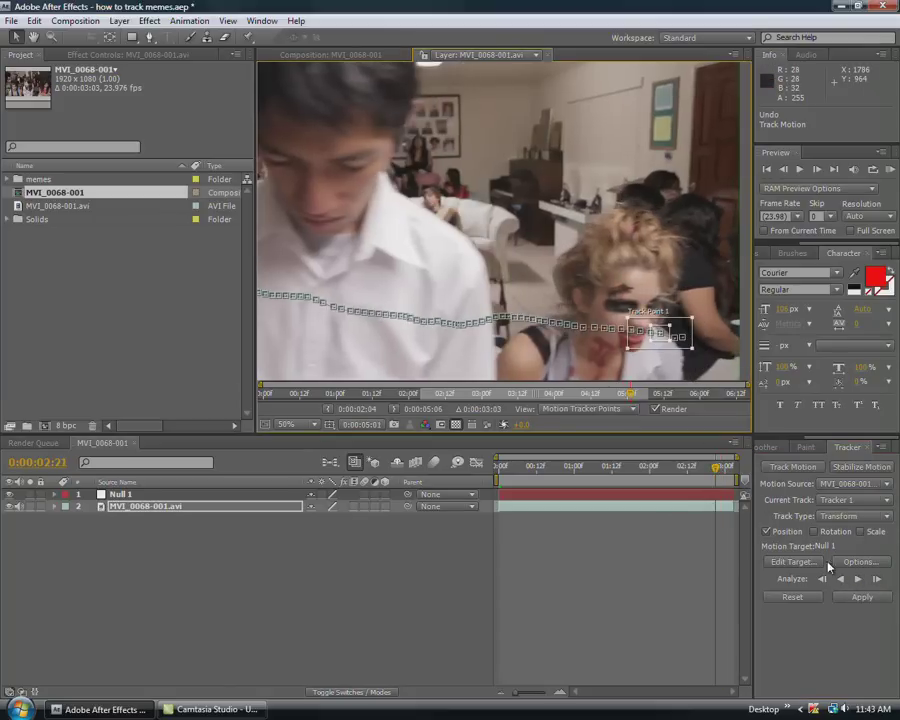
- At 100% view, analyze four single frames forward so the track reaches 0:00:03:02
{"action": "left_click", "coordinate": [305, 426]}
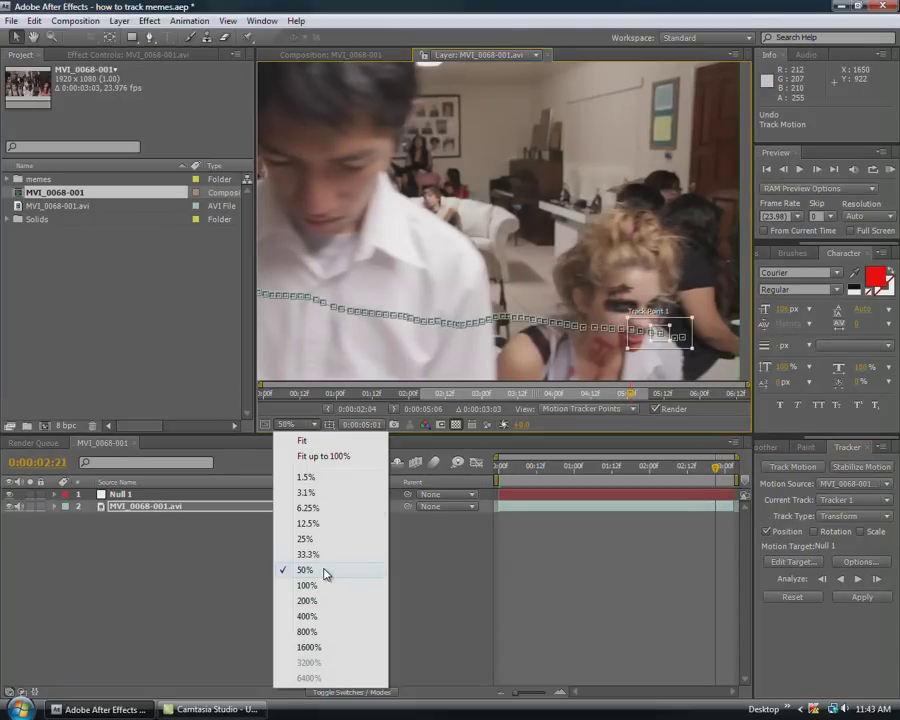
{"action": "left_click", "coordinate": [323, 585]}
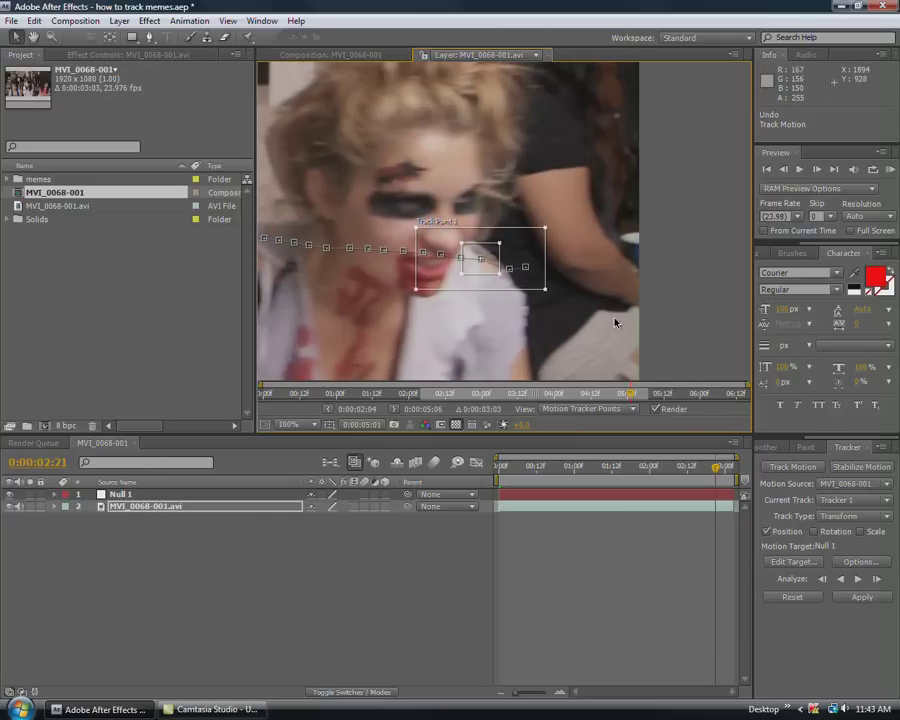
{"action": "left_click", "coordinate": [877, 580]}
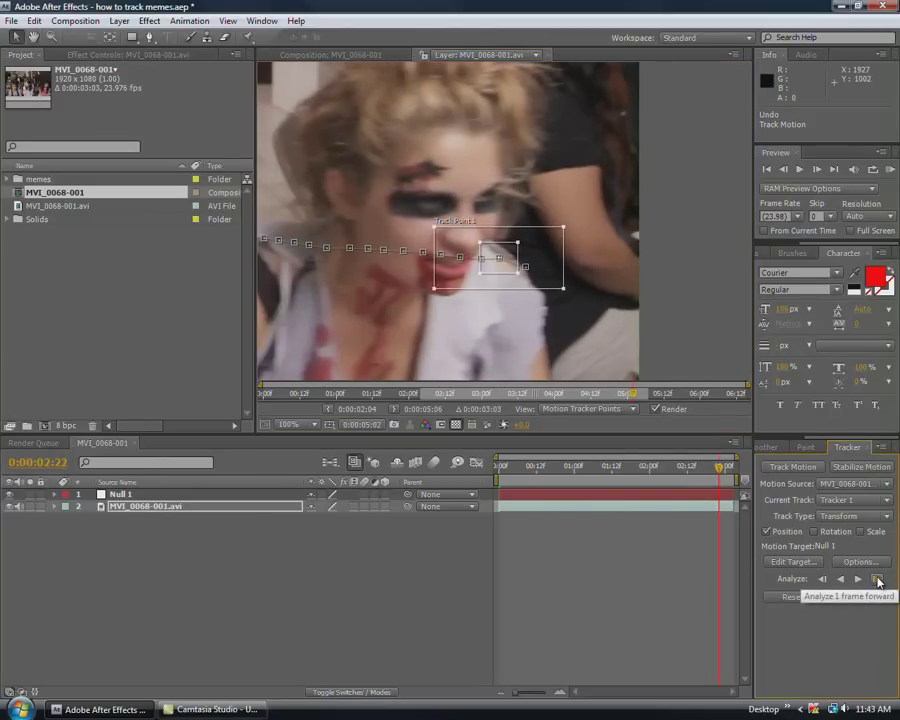
{"action": "left_click", "coordinate": [877, 580]}
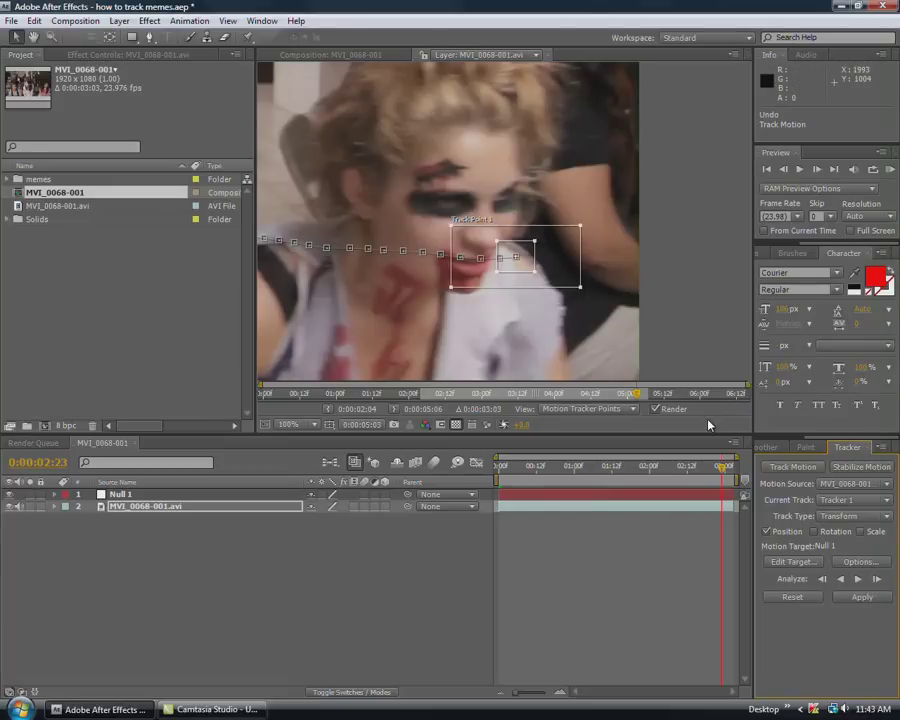
{"action": "left_click", "coordinate": [877, 580]}
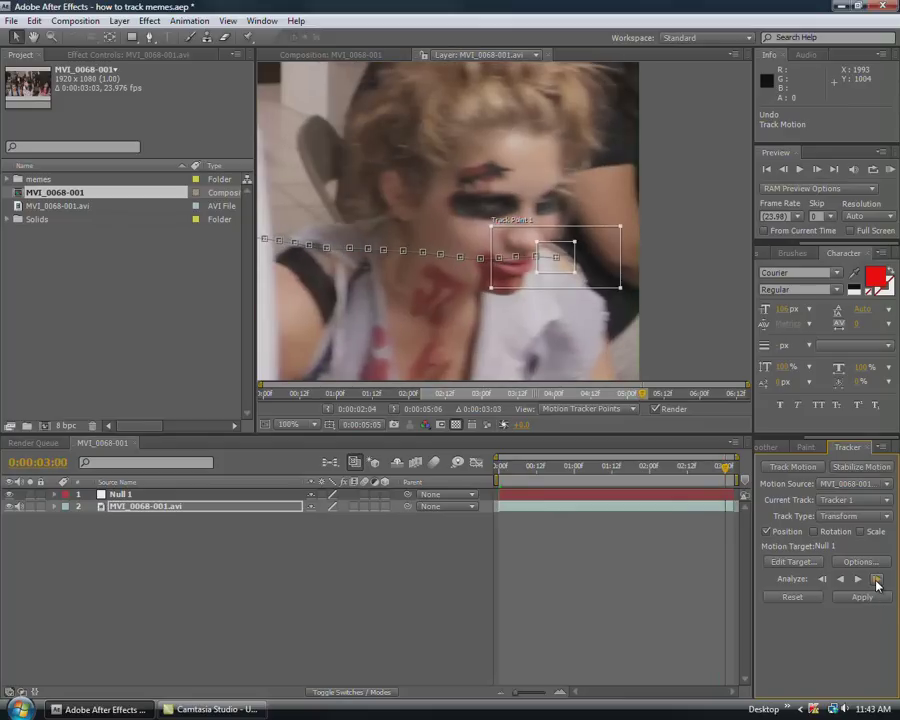
{"action": "left_click", "coordinate": [877, 580]}
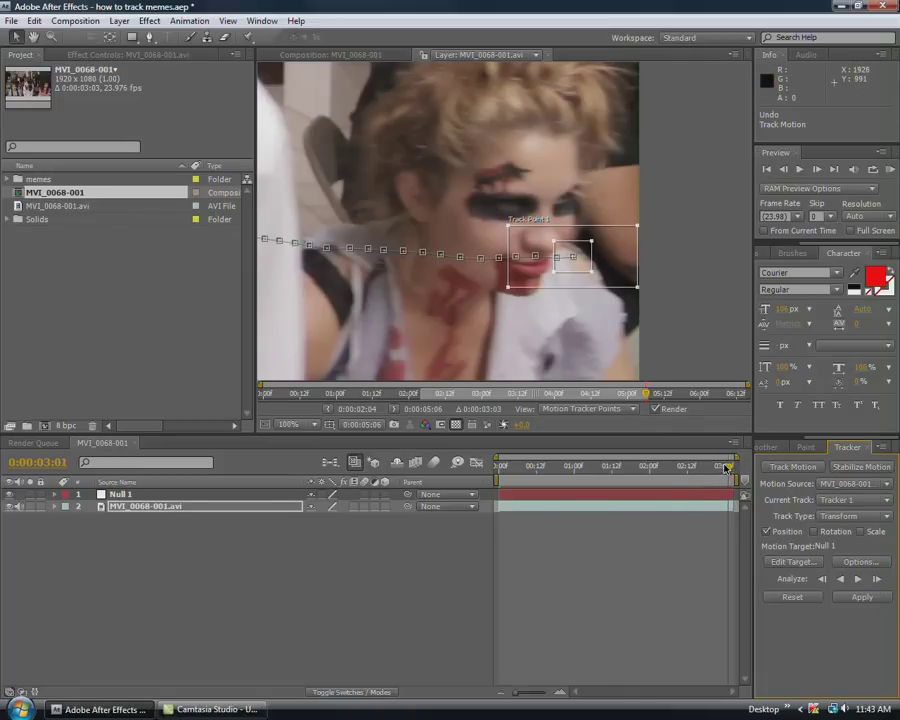
- Return to the clip start, fit the view, and set Null 1 as the motion target
{"action": "left_click_drag", "start_coordinate": [727, 468], "coordinate": [499, 466]}
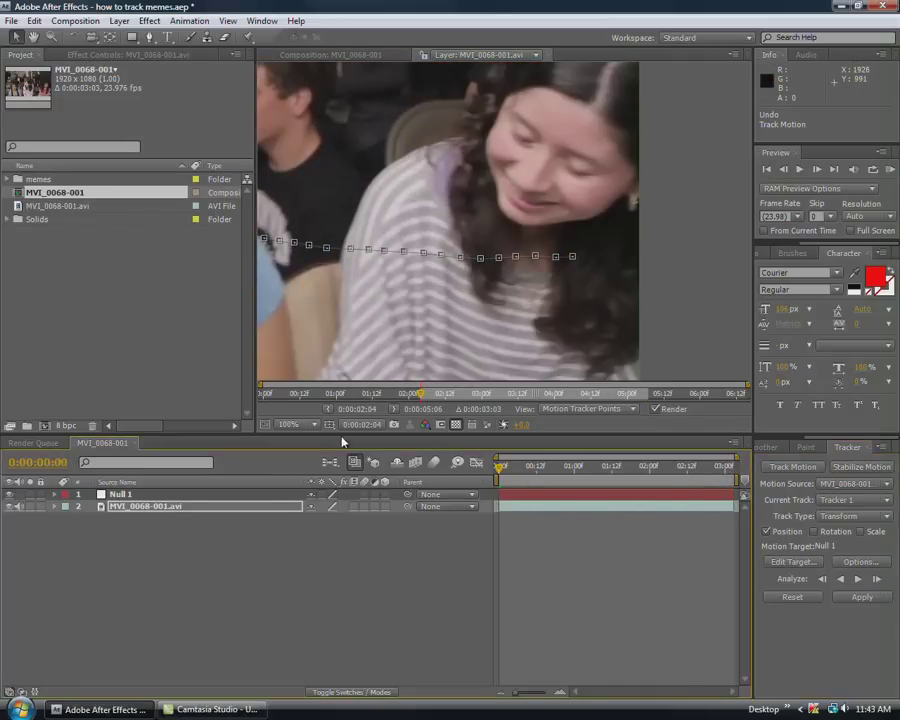
{"action": "left_click", "coordinate": [300, 424]}
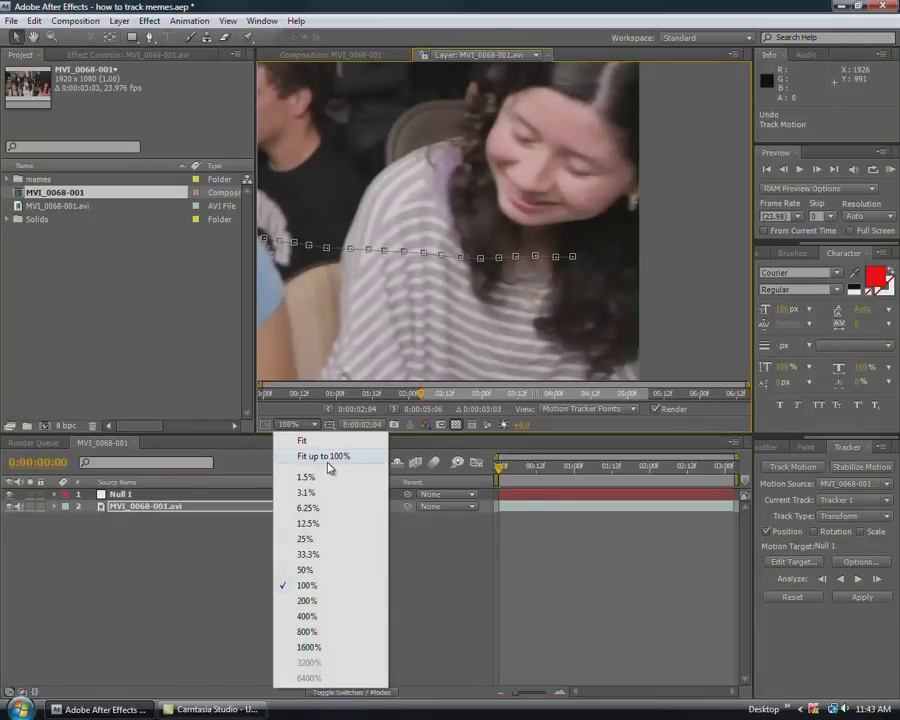
{"action": "left_click", "coordinate": [328, 460]}
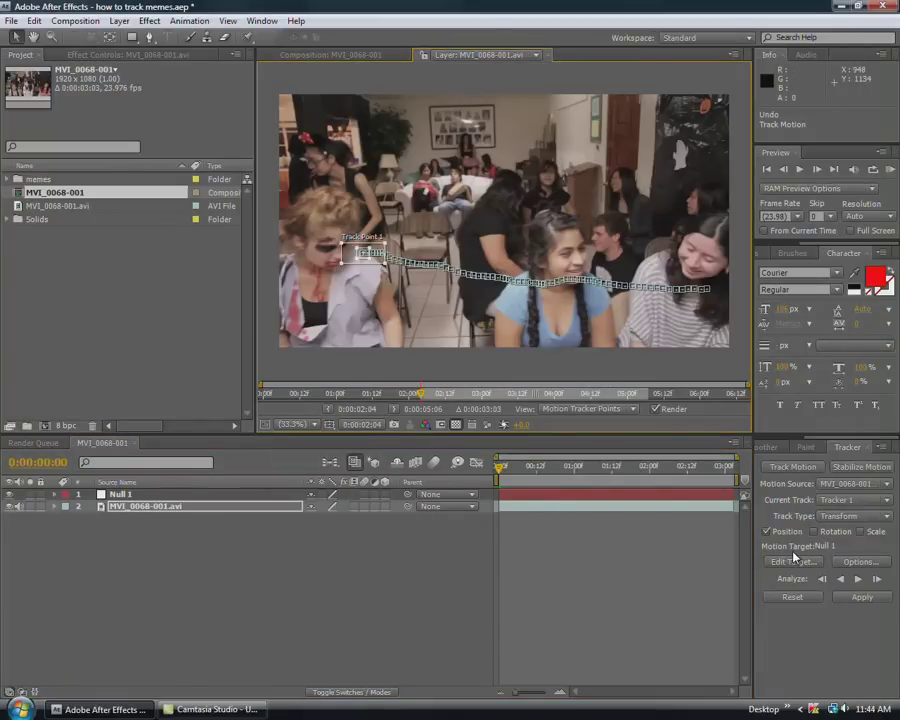
{"action": "left_click", "coordinate": [793, 561]}
{"action": "left_click", "coordinate": [462, 238]}
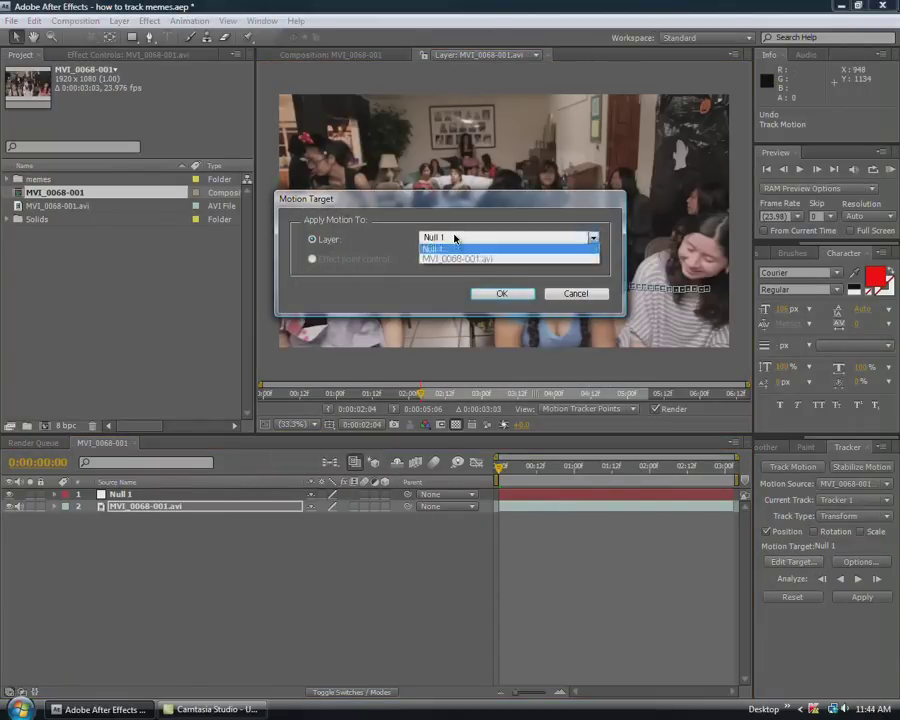
{"action": "left_click", "coordinate": [462, 238]}
{"action": "left_click", "coordinate": [497, 294]}
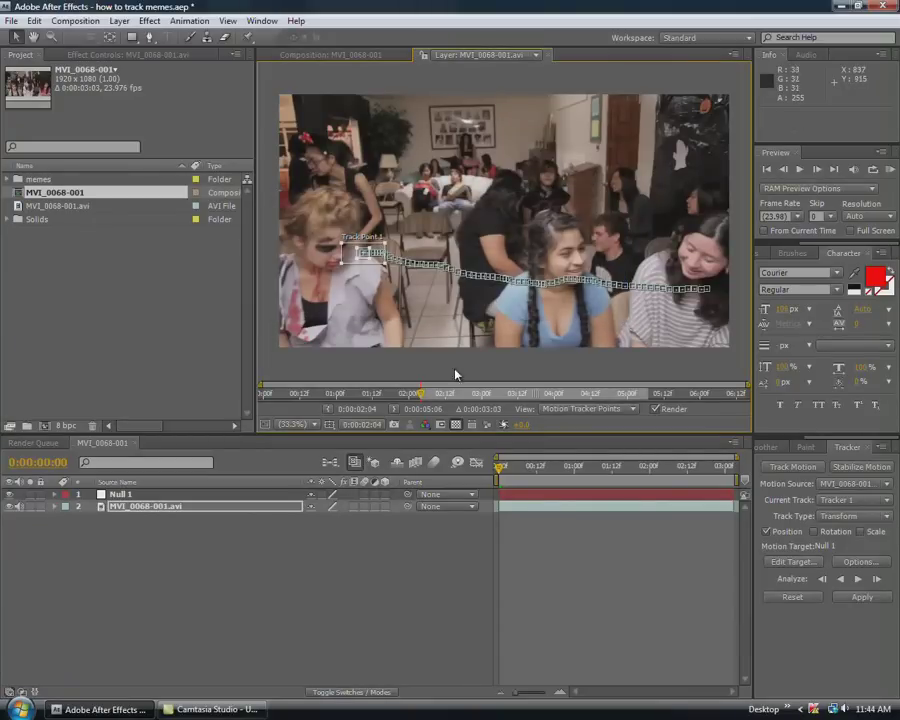
- Reconfirm Null 1 as target and apply the tracking data on X and Y
{"action": "left_click", "coordinate": [808, 565]}
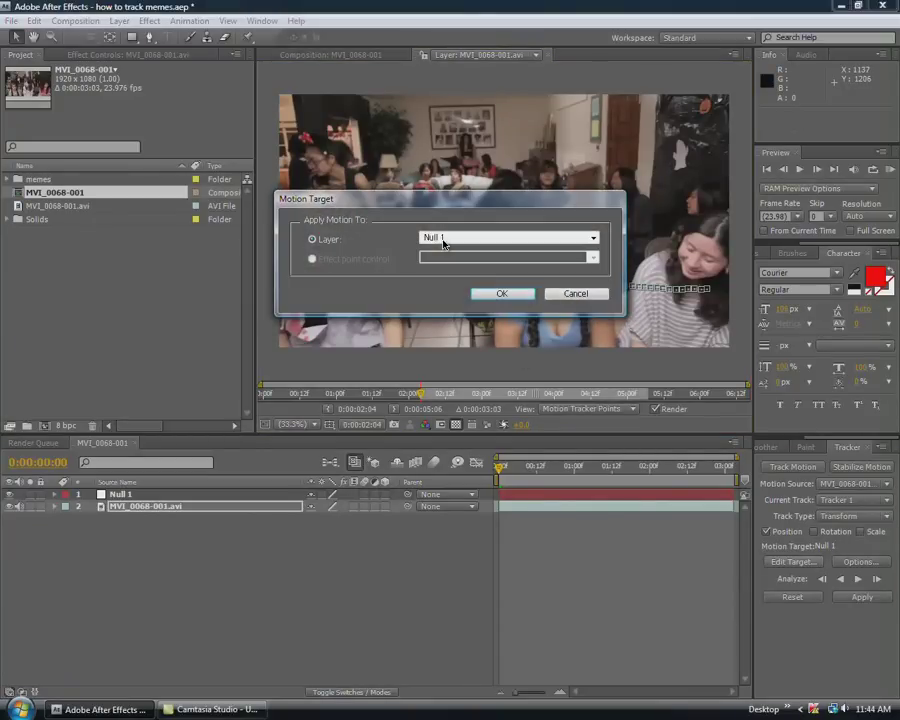
{"action": "left_click", "coordinate": [460, 238]}
{"action": "left_click", "coordinate": [455, 248]}
{"action": "left_click", "coordinate": [483, 293]}
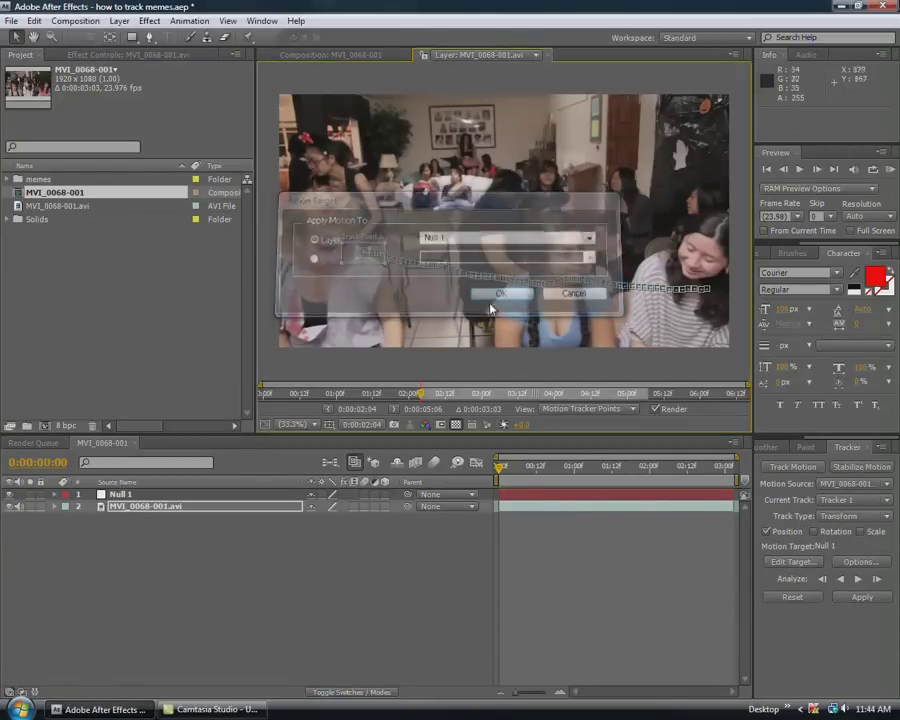
{"action": "left_click", "coordinate": [855, 597]}
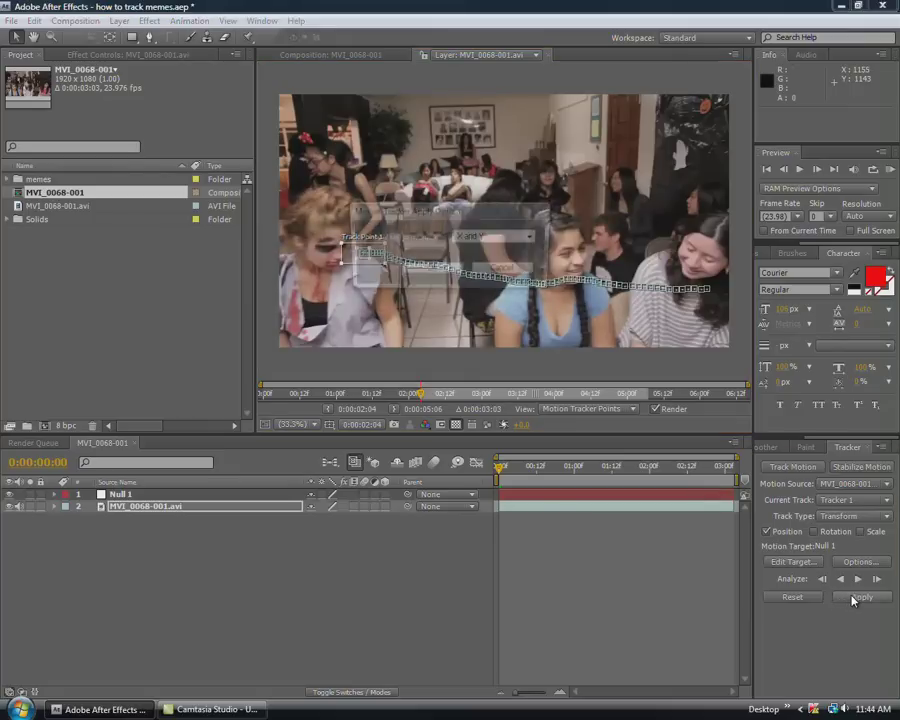
{"action": "left_click", "coordinate": [420, 270]}
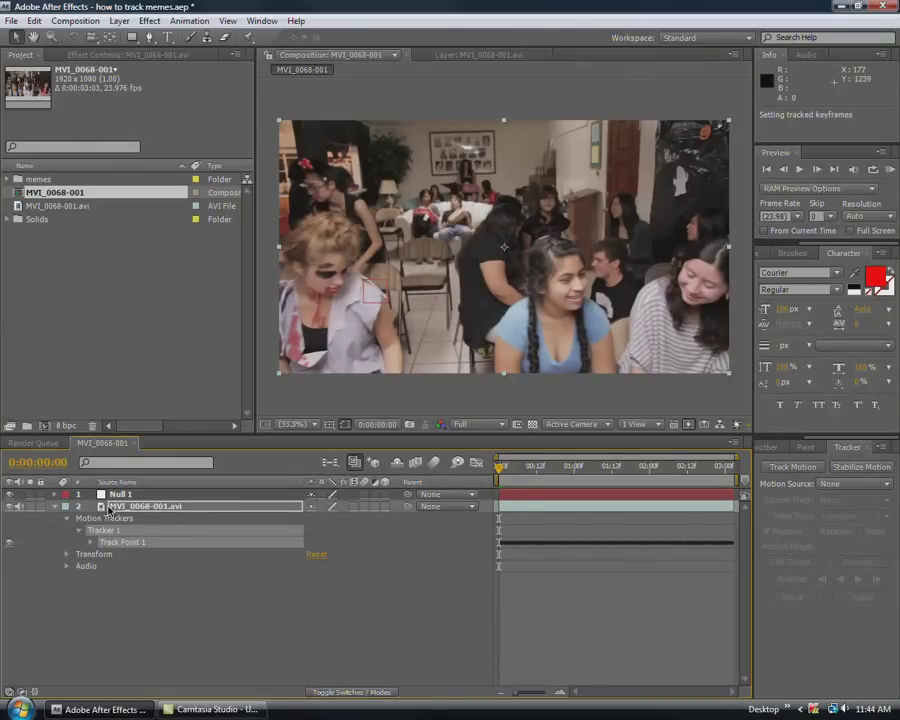
- Show Null 1's Position keyframes with U, scrub the footage, and run a numpad-0 RAM preview
{"action": "left_click", "coordinate": [55, 507]}
{"action": "left_click", "coordinate": [110, 495]}
{"action": "key", "text": "u"}
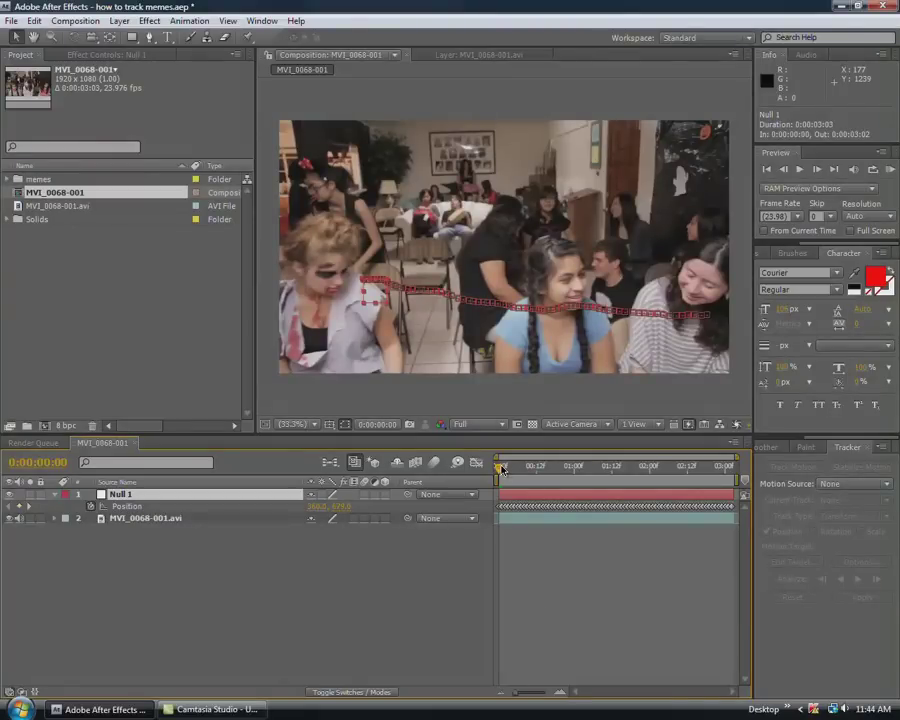
{"action": "left_click_drag", "start_coordinate": [501, 469], "coordinate": [332, 456]}
{"action": "key", "text": "KP_0"}
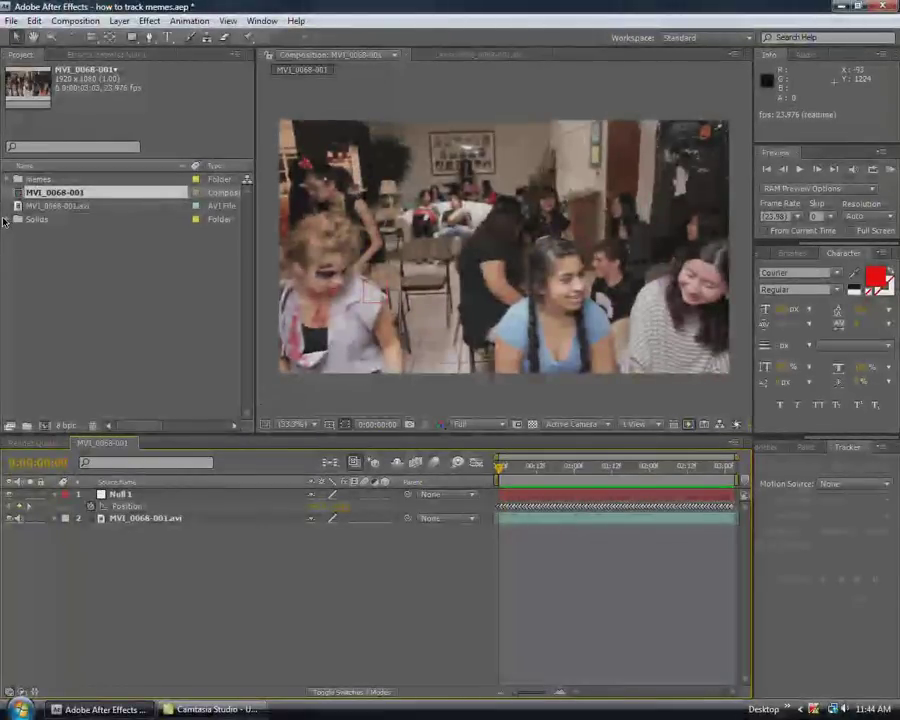
- Drag MeGusta.png from the memes folder into the timeline as the top layer above Null 1
{"action": "left_click", "coordinate": [11, 182]}
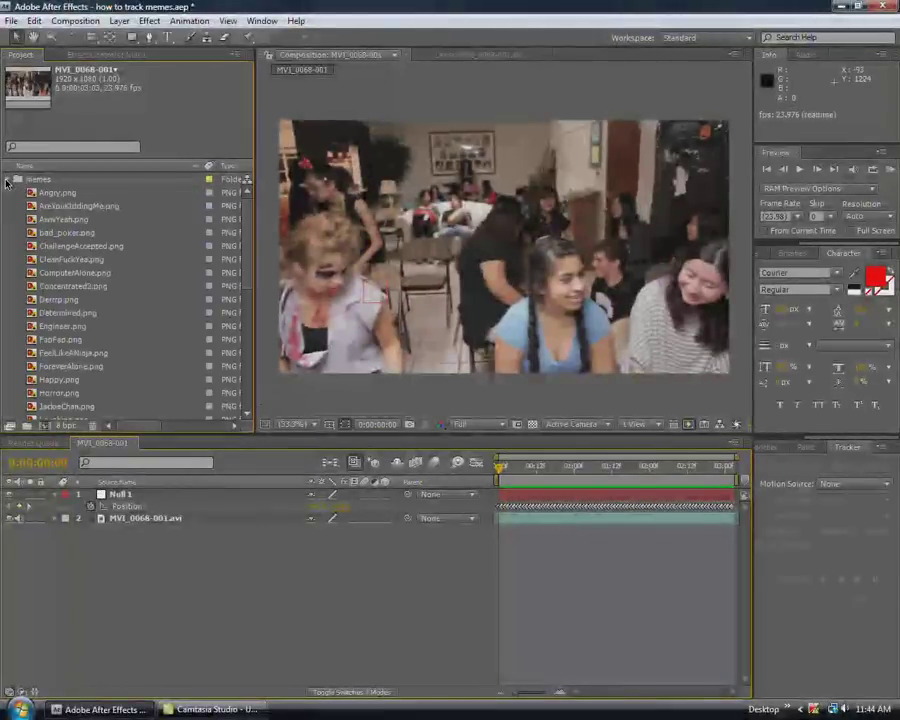
{"action": "left_click", "coordinate": [33, 367]}
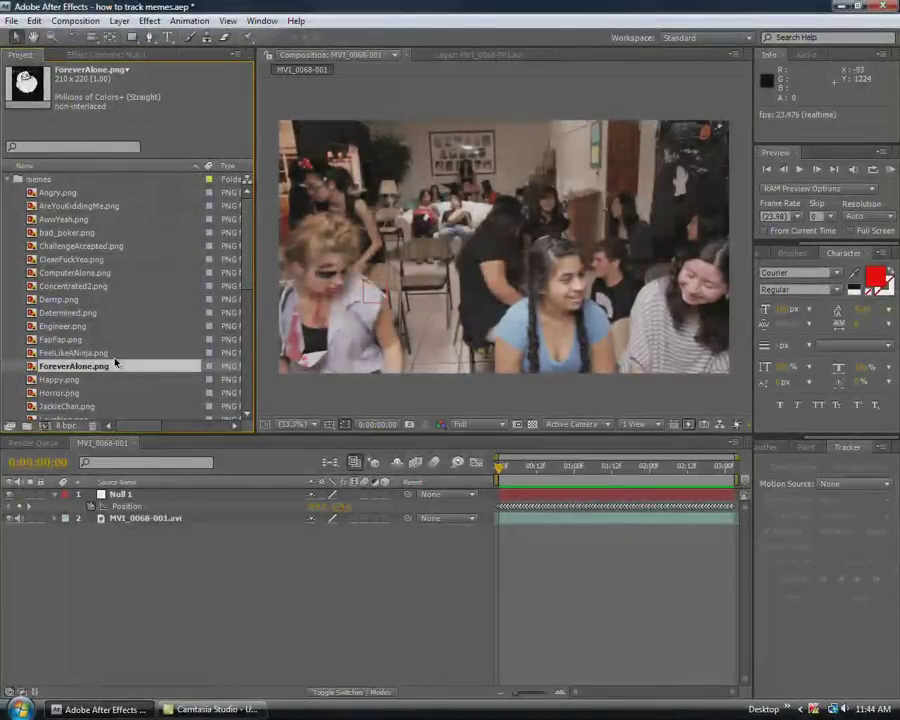
{"action": "scroll", "coordinate": [248, 283], "scroll_direction": "down", "scroll_amount": 3}
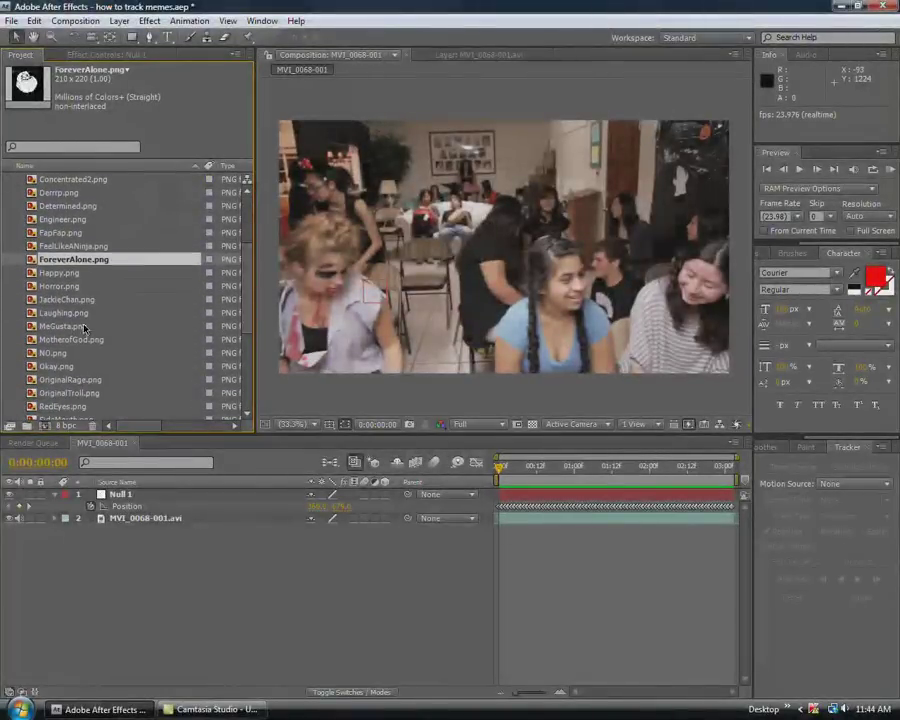
{"action": "left_click", "coordinate": [33, 326]}
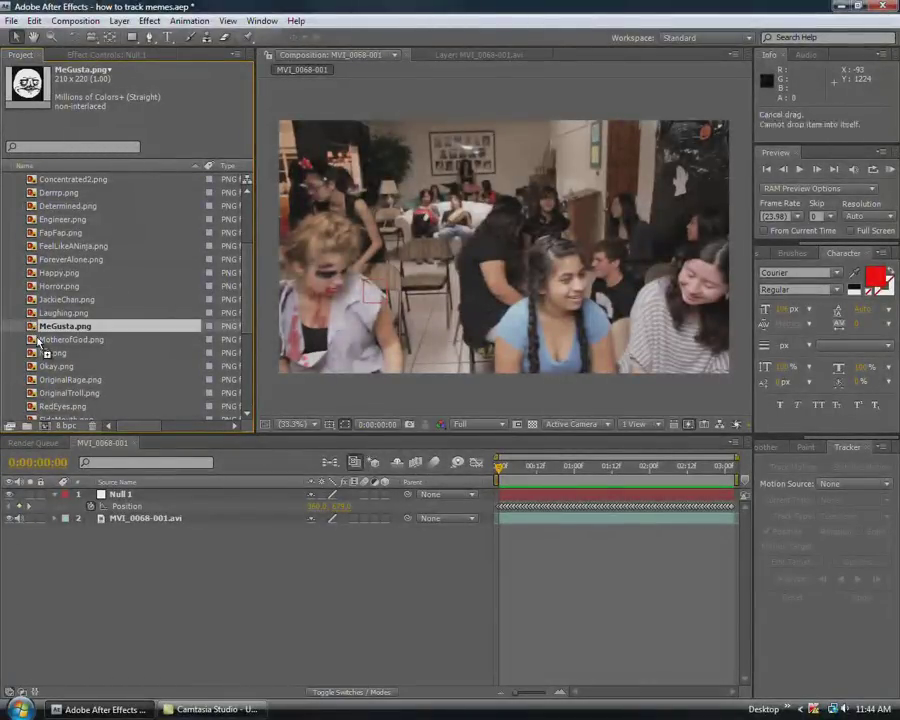
{"action": "left_click_drag", "start_coordinate": [38, 345], "coordinate": [210, 490]}
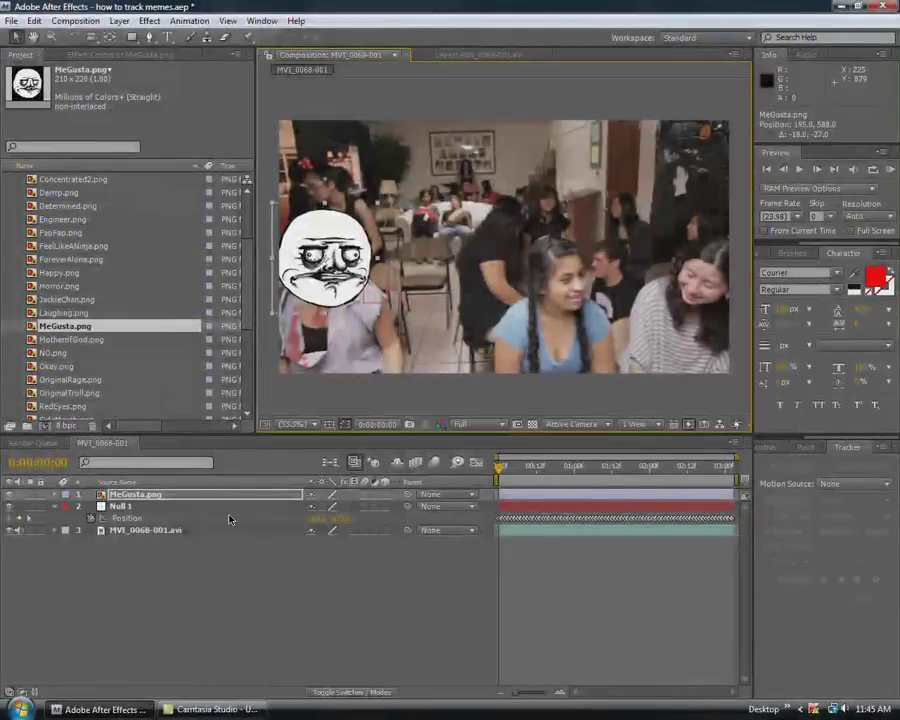
- Parent the MeGusta layer to Null 1 with the pick-whip, then scrub and preview to confirm it follows
{"action": "left_click_drag", "start_coordinate": [411, 497], "coordinate": [248, 498]}
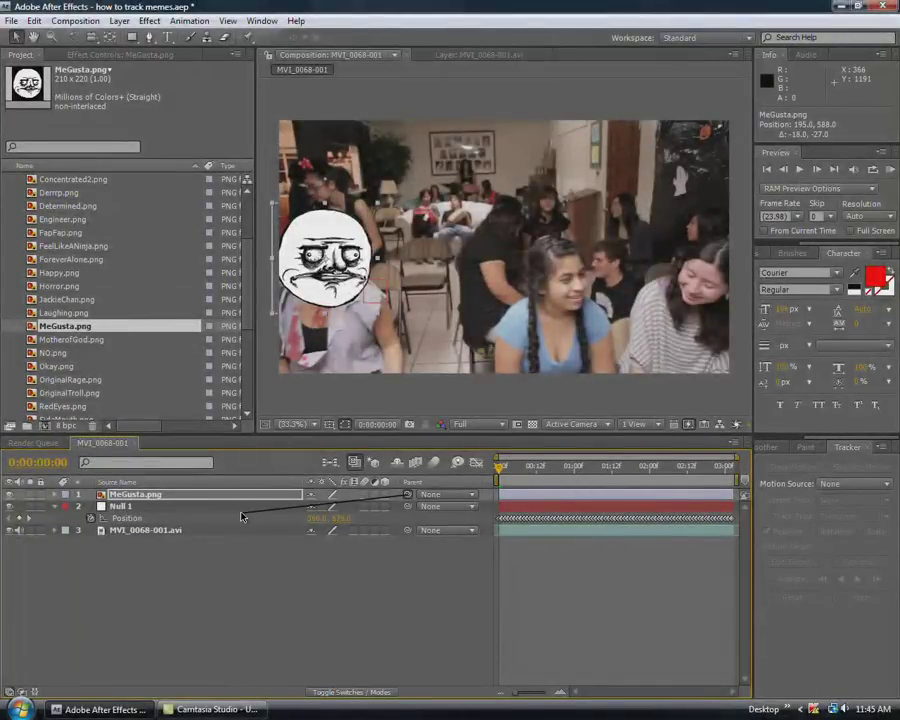
{"action": "mouse_move", "coordinate": [241, 516]}
{"action": "left_mouse_down"}
{"action": "mouse_move", "coordinate": [228, 508]}
{"action": "mouse_move", "coordinate": [235, 506]}
{"action": "left_mouse_up"}
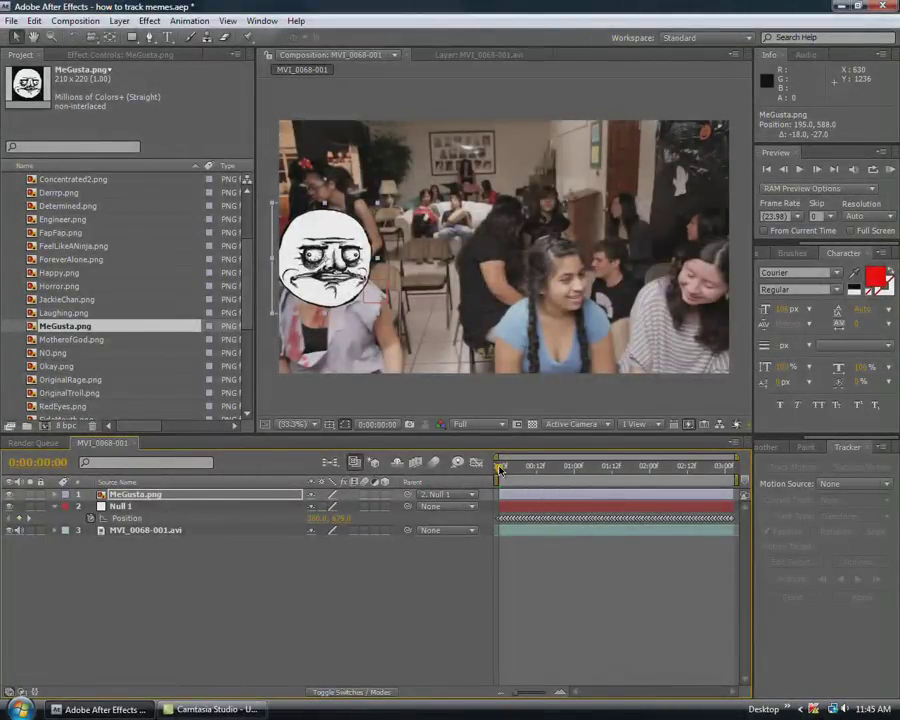
{"action": "left_click_drag", "start_coordinate": [500, 470], "coordinate": [628, 472]}
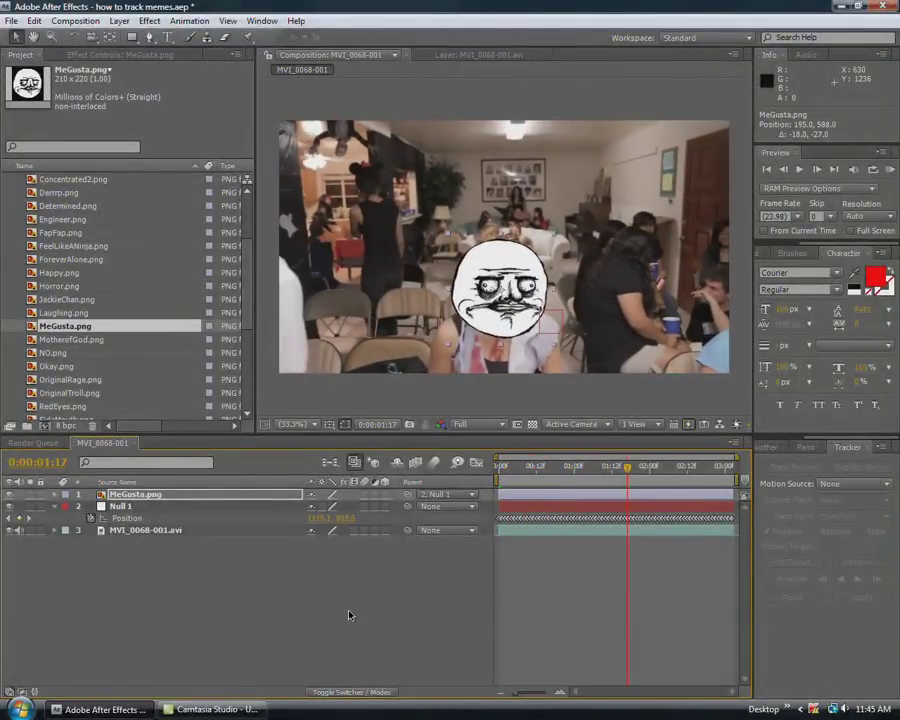
{"action": "key", "text": "space"}
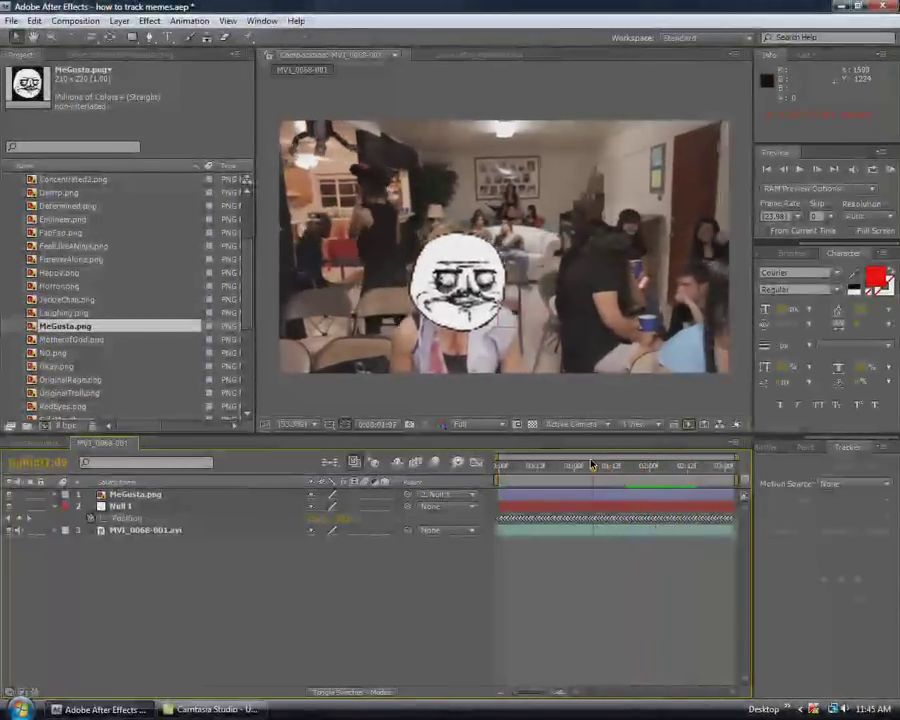
{"action": "left_click_drag", "start_coordinate": [565, 466], "coordinate": [508, 466]}
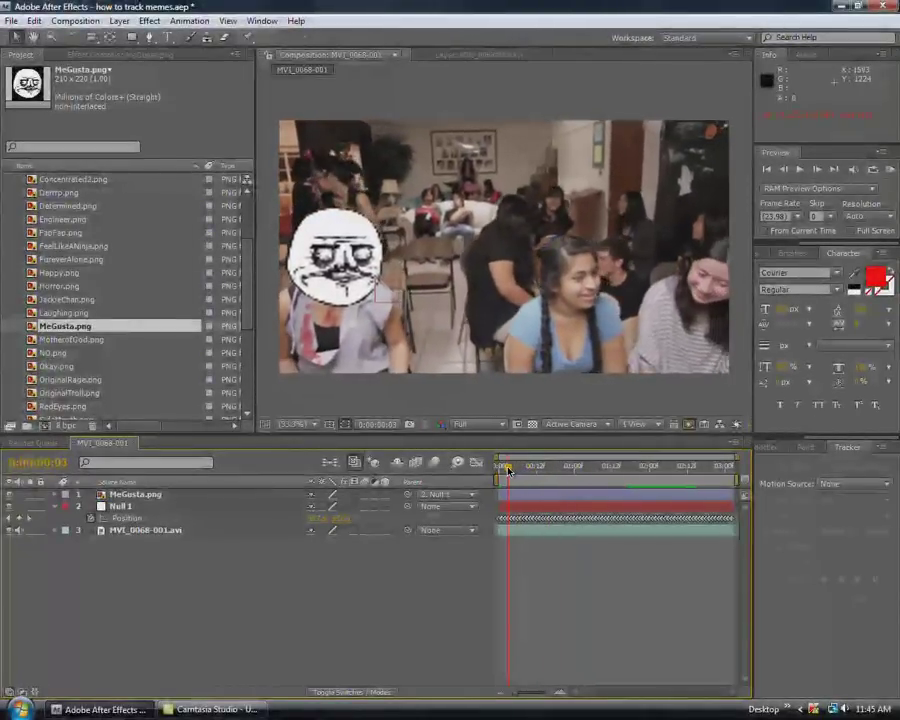
- Turn on Position keyframing for MeGusta and re-align it over the girl's face a few frames in
{"action": "left_click", "coordinate": [159, 497]}
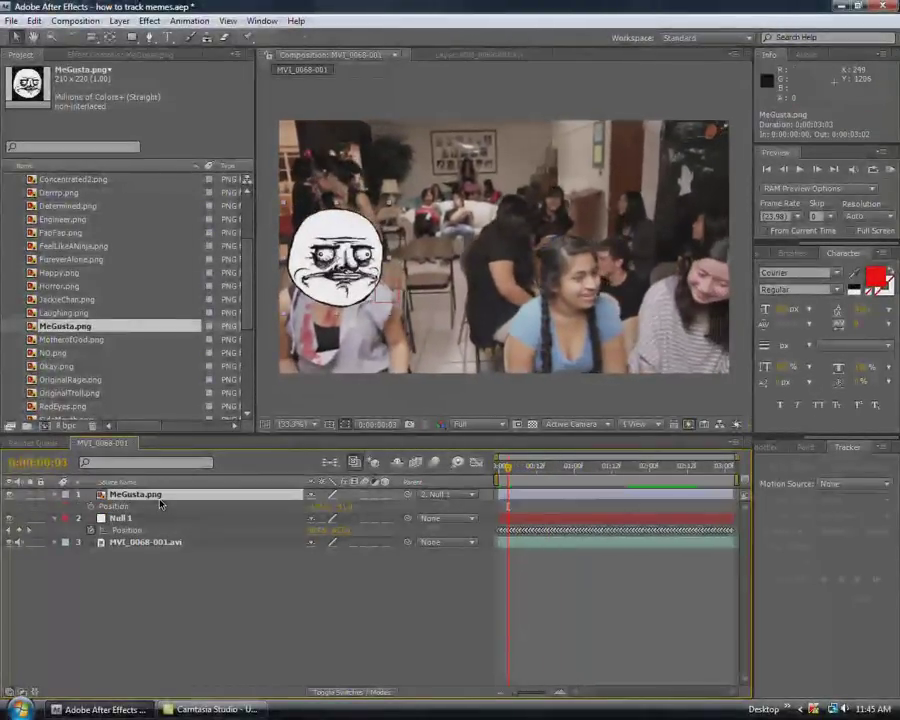
{"action": "key", "text": "p"}
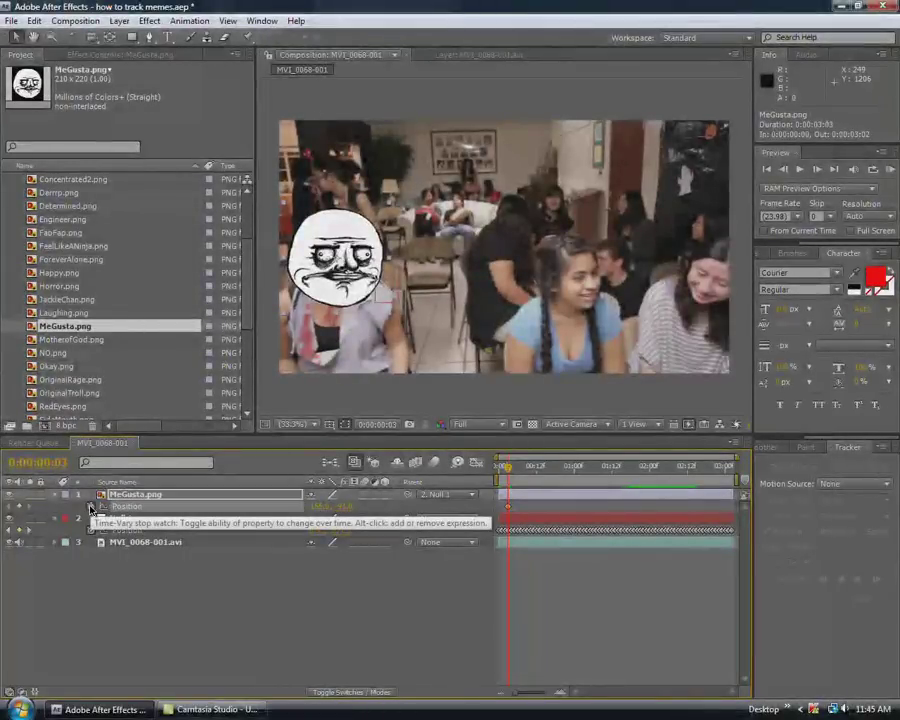
{"action": "left_click", "coordinate": [90, 506]}
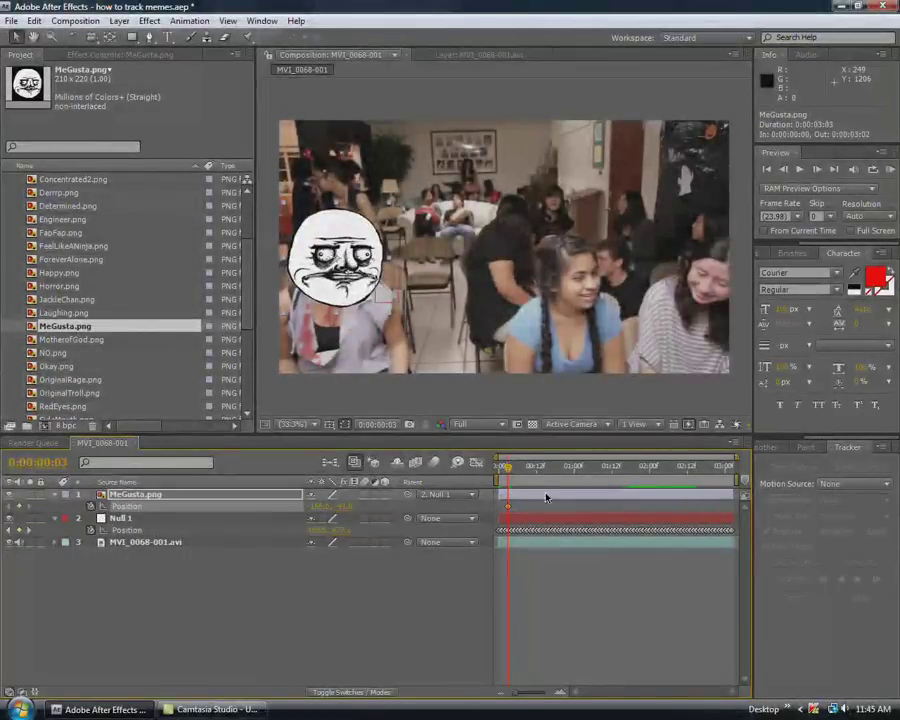
{"action": "key", "text": "Page_Down"}
{"action": "key", "text": "Page_Down"}
{"action": "key", "text": "Page_Down"}
{"action": "key", "text": "Page_Down"}
{"action": "key", "text": "Page_Down"}
{"action": "key", "text": "Page_Down"}
{"action": "key", "text": "Page_Down"}
{"action": "key", "text": "Page_Down"}
{"action": "key", "text": "Page_Down"}
{"action": "key", "text": "Page_Down"}
{"action": "key", "text": "Page_Down"}
{"action": "key", "text": "Page_Down"}
{"action": "key", "text": "Page_Down"}
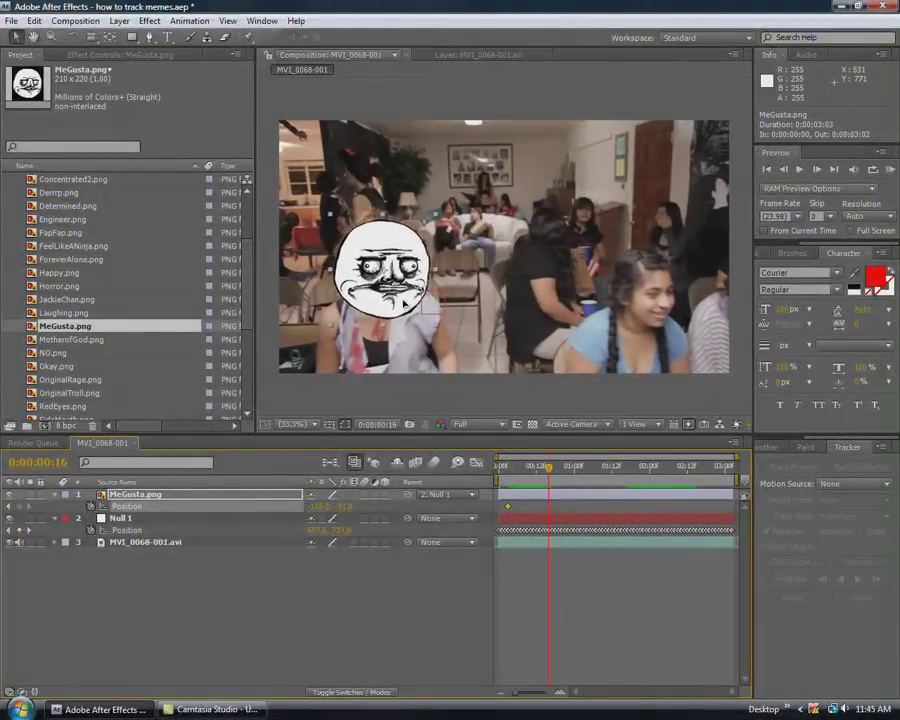
{"action": "left_click_drag", "start_coordinate": [403, 302], "coordinate": [399, 293]}
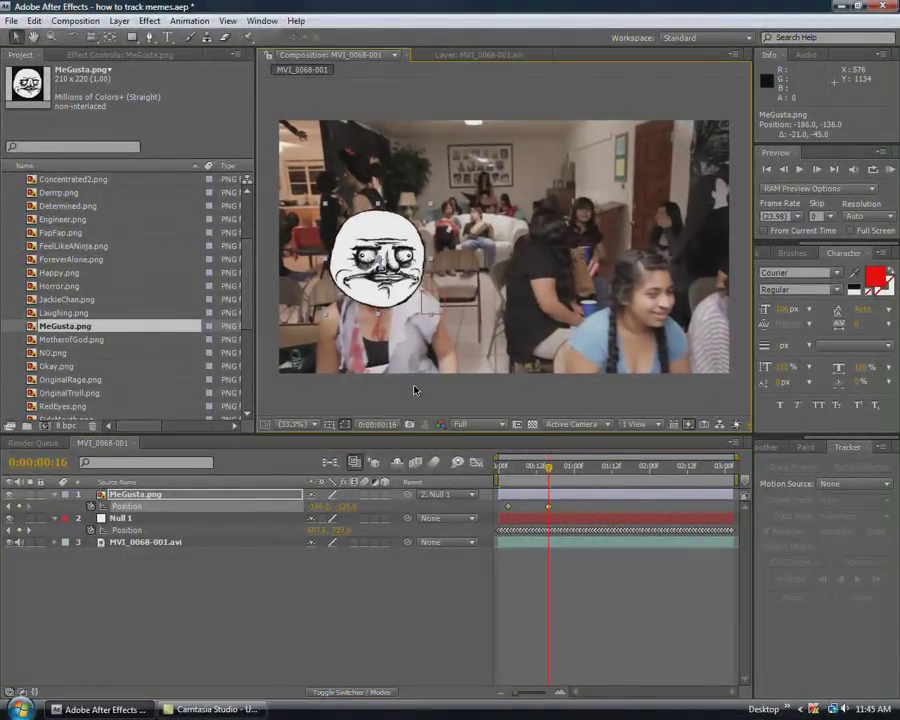
- Step ahead to where the face drifts and shift the meme right back over her face
{"action": "key", "text": "Page_Up"}
{"action": "key", "text": "Page_Up"}
{"action": "key", "text": "Page_Up"}
{"action": "key", "text": "Page_Up"}
{"action": "key", "text": "Page_Up"}
{"action": "key", "text": "Page_Down"}
{"action": "key", "text": "Page_Down"}
{"action": "key", "text": "Page_Down"}
{"action": "key", "text": "Page_Down"}
{"action": "key", "text": "Page_Down"}
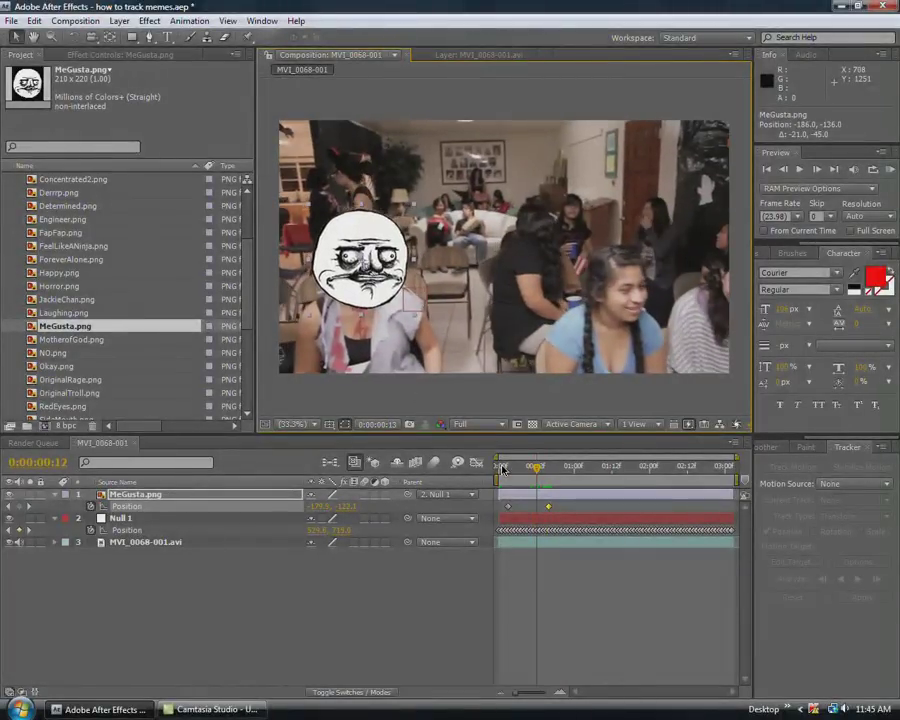
{"action": "key", "text": "Page_Down"}
{"action": "key", "text": "Page_Down"}
{"action": "key", "text": "Page_Down"}
{"action": "key", "text": "Page_Down"}
{"action": "key", "text": "Page_Down"}
{"action": "key", "text": "Page_Down"}
{"action": "key", "text": "Page_Down"}
{"action": "key", "text": "Page_Down"}
{"action": "key", "text": "Page_Down"}
{"action": "key", "text": "Page_Down"}
{"action": "key", "text": "Page_Down"}
{"action": "key", "text": "Page_Down"}
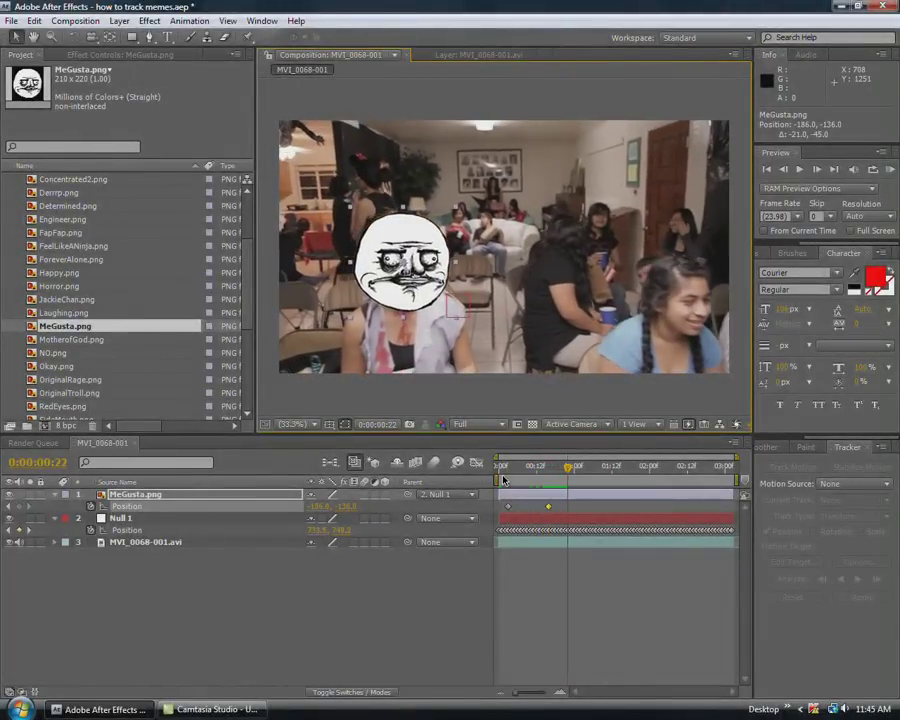
{"action": "key", "text": "Page_Down"}
{"action": "key", "text": "Page_Down"}
{"action": "key", "text": "Page_Down"}
{"action": "key", "text": "Page_Down"}
{"action": "key", "text": "Page_Down"}
{"action": "key", "text": "Page_Down"}
{"action": "key", "text": "Page_Down"}
{"action": "key", "text": "Page_Down"}
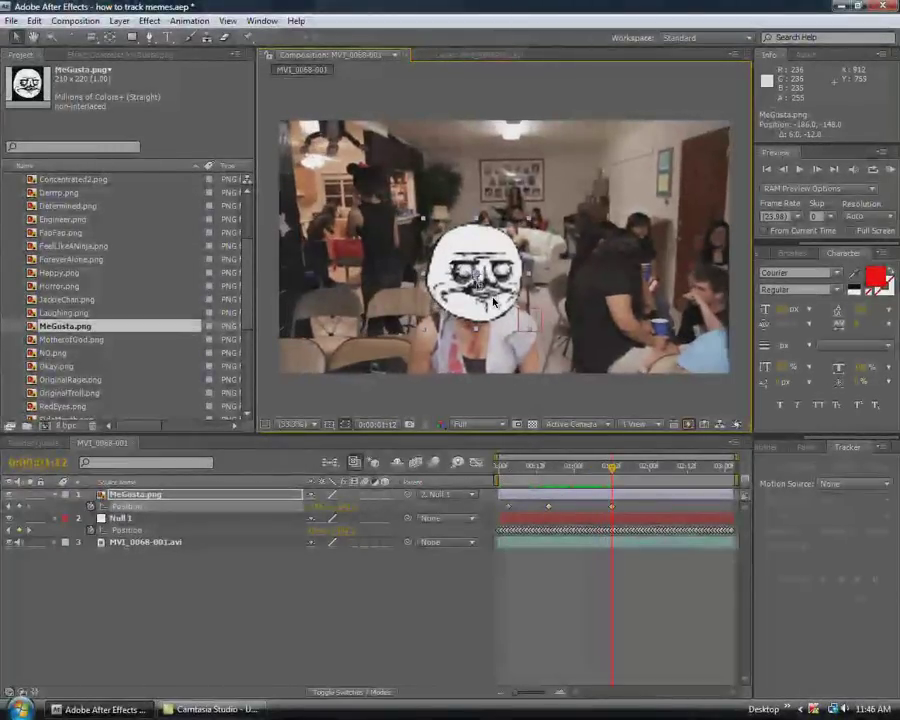
{"action": "key", "text": "Page_Down"}
{"action": "key", "text": "Page_Down"}
{"action": "key", "text": "Page_Down"}
{"action": "key", "text": "Page_Down"}
{"action": "key", "text": "Page_Down"}
{"action": "key", "text": "Page_Down"}
{"action": "key", "text": "Page_Down"}
{"action": "key", "text": "Page_Down"}
{"action": "key", "text": "Page_Down"}
{"action": "key", "text": "Page_Down"}
{"action": "key", "text": "Page_Down"}
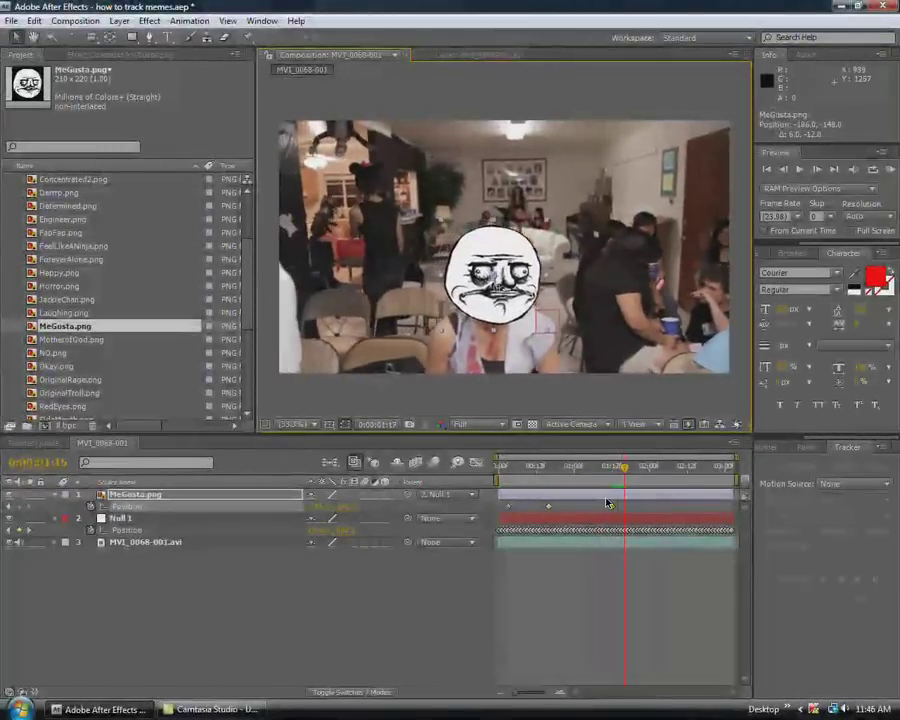
{"action": "key", "text": "Page_Down"}
{"action": "key", "text": "Page_Down"}
{"action": "key", "text": "Page_Down"}
{"action": "key", "text": "Page_Down"}
{"action": "key", "text": "Page_Down"}
{"action": "key", "text": "Page_Down"}
{"action": "key", "text": "Page_Down"}
{"action": "key", "text": "Page_Down"}
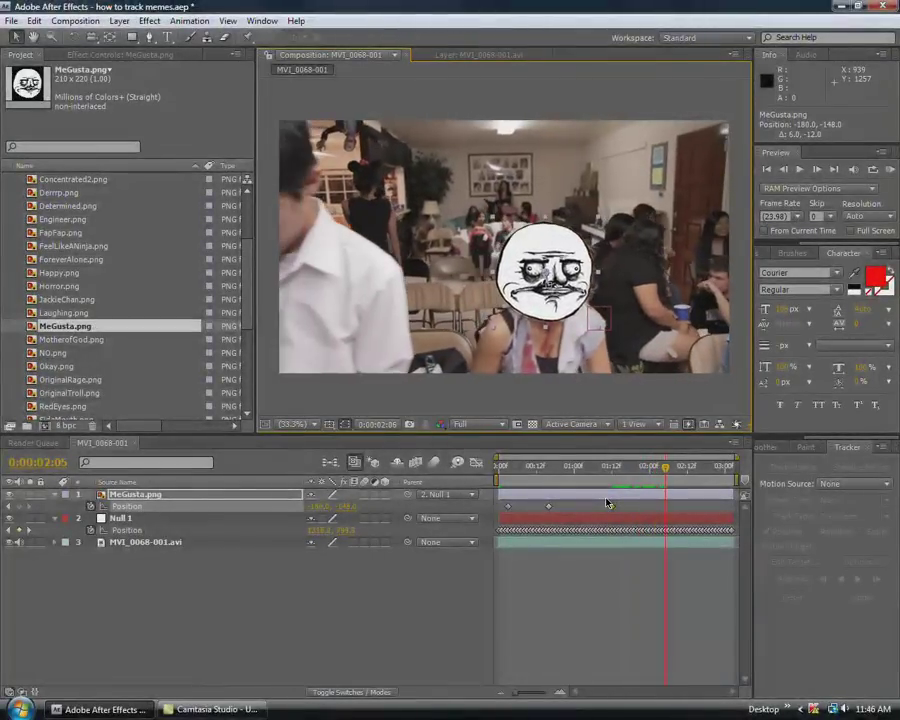
{"action": "key", "text": "Page_Up"}
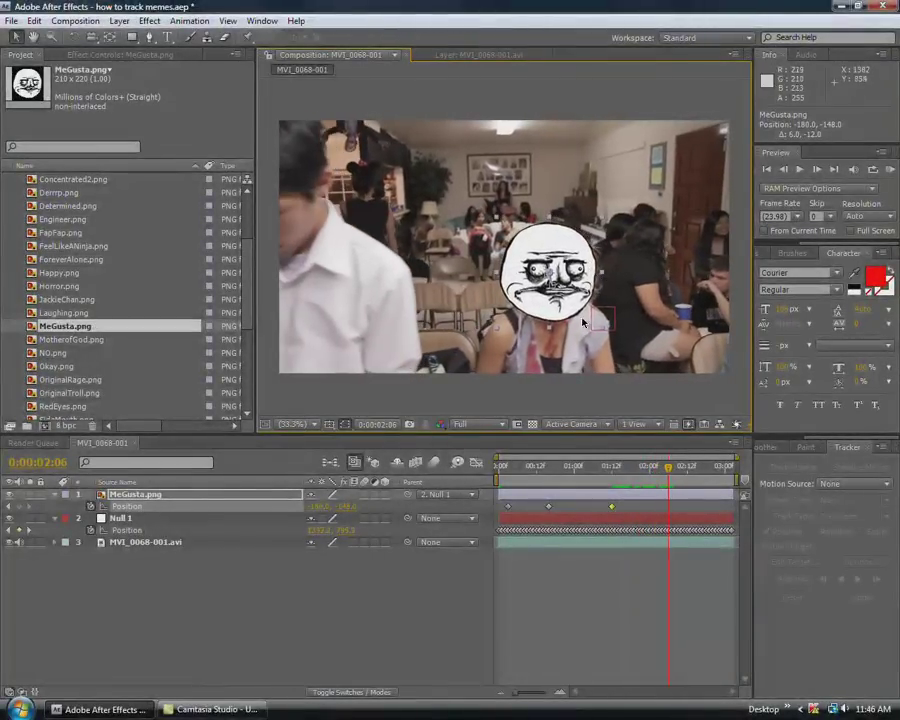
{"action": "key", "text": "Page_Down"}
{"action": "key", "text": "Page_Down"}
{"action": "key", "text": "Page_Down"}
{"action": "key", "text": "Page_Down"}
{"action": "key", "text": "Page_Down"}
{"action": "key", "text": "Page_Down"}
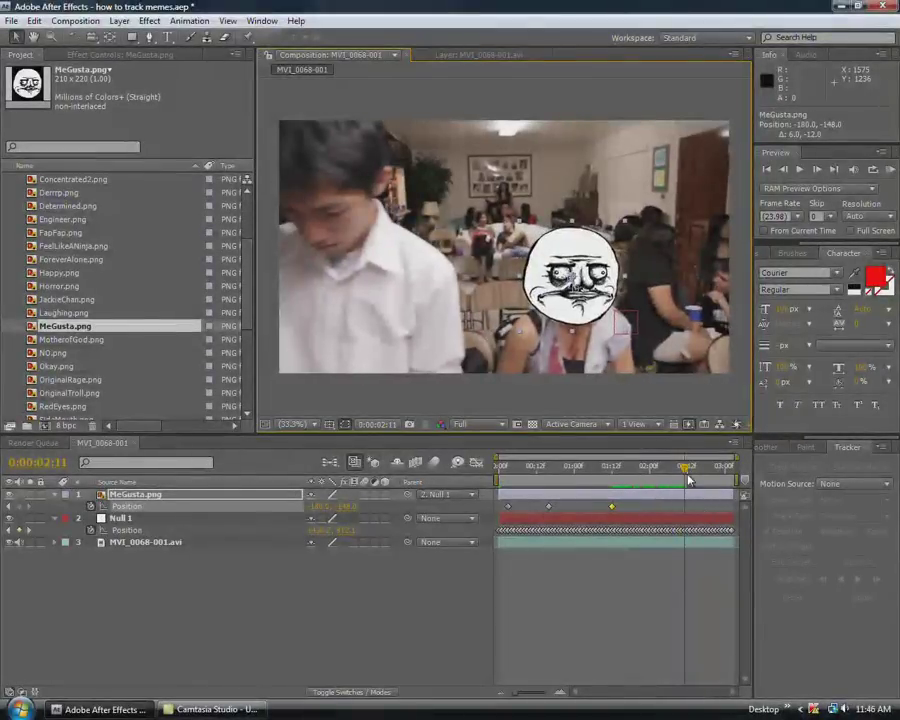
{"action": "left_click_drag", "start_coordinate": [593, 307], "coordinate": [600, 309]}
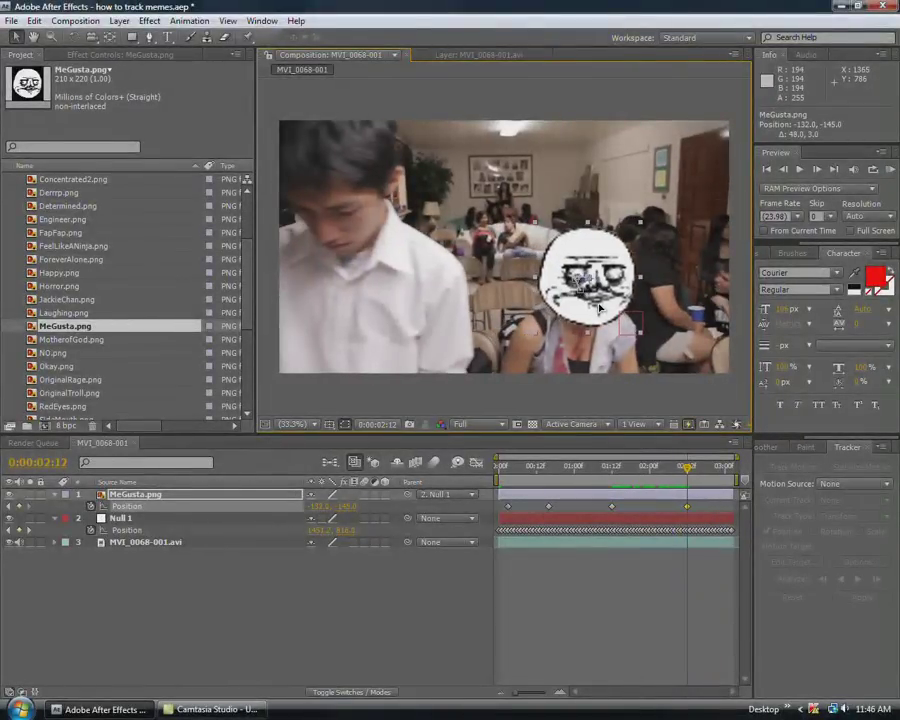
- Advance further and nudge the meme right and up onto her face, adding another keyframe
{"action": "key", "text": "Page_Down"}
{"action": "key", "text": "Page_Down"}
{"action": "key", "text": "Page_Down"}
{"action": "key", "text": "Page_Down"}
{"action": "key", "text": "Page_Down"}
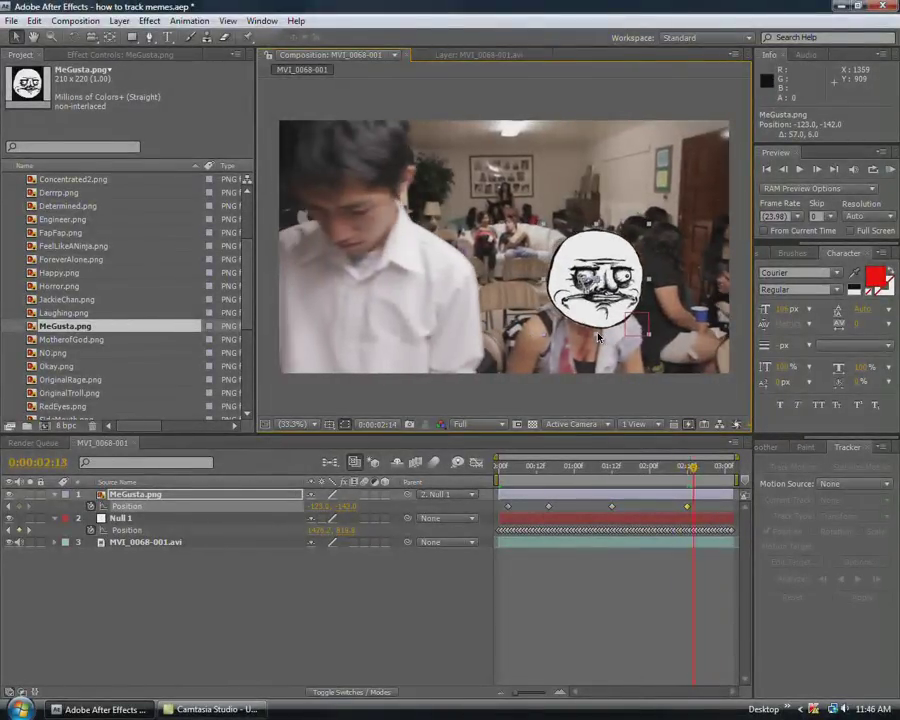
{"action": "key", "text": "Page_Down"}
{"action": "key", "text": "Page_Down"}
{"action": "key", "text": "Page_Down"}
{"action": "key", "text": "Page_Down"}
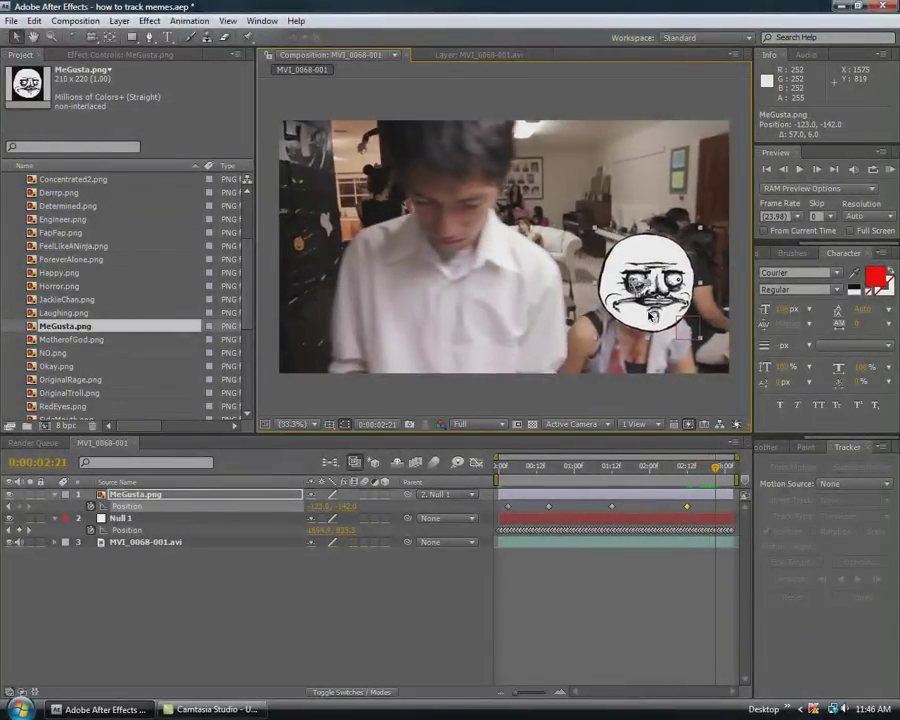
{"action": "left_click_drag", "start_coordinate": [653, 317], "coordinate": [660, 313]}
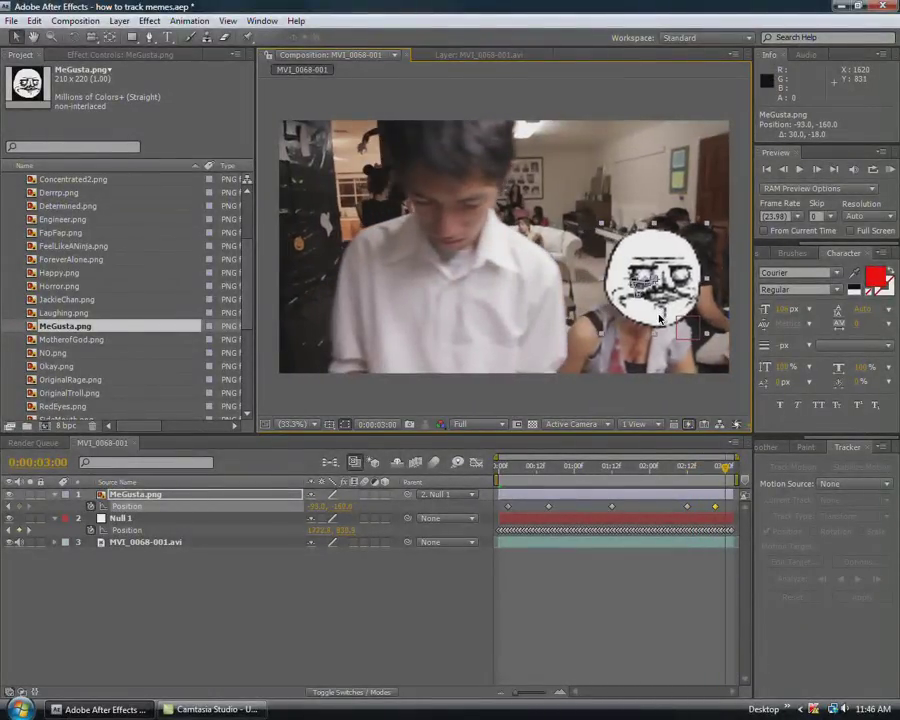
{"action": "key", "text": "Page_Down"}
{"action": "key", "text": "Page_Down"}
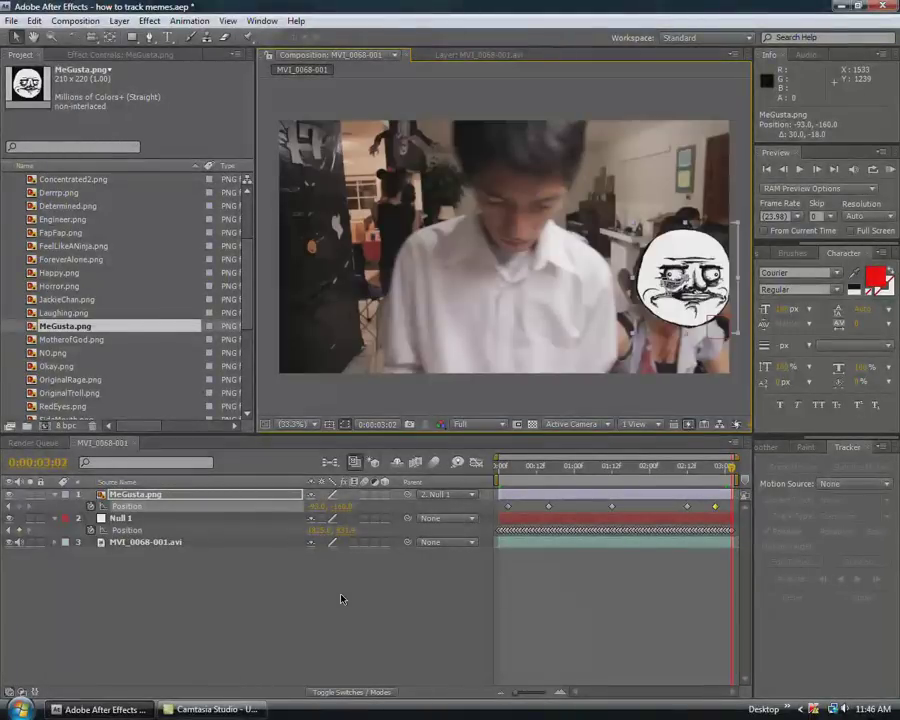
- Play a RAM preview from the start to check the tracked Me Gusta face
{"action": "key", "text": "Home"}
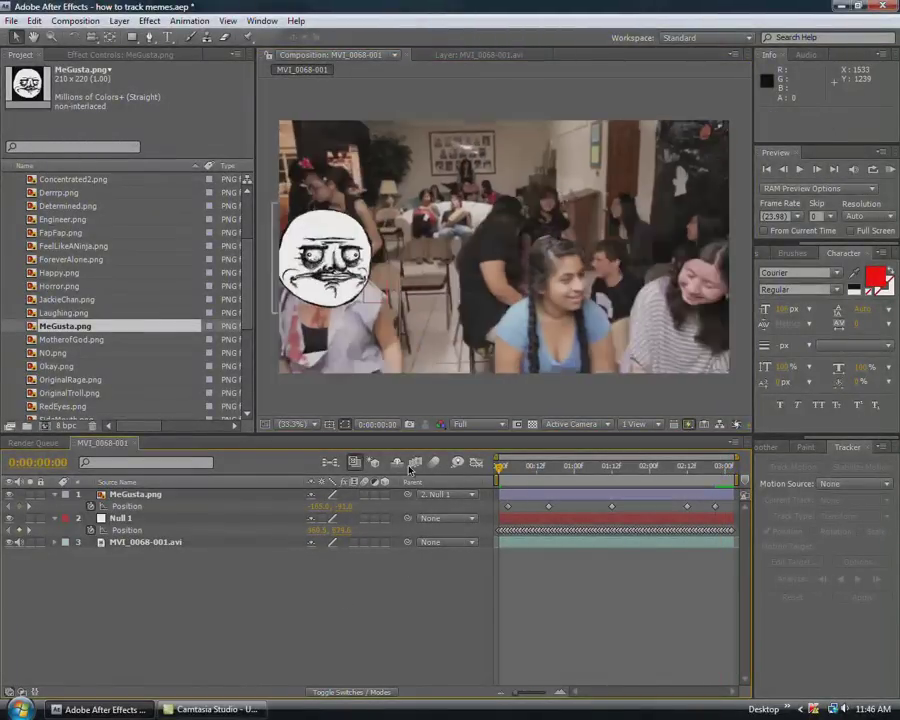
{"action": "key", "text": "KP_0"}
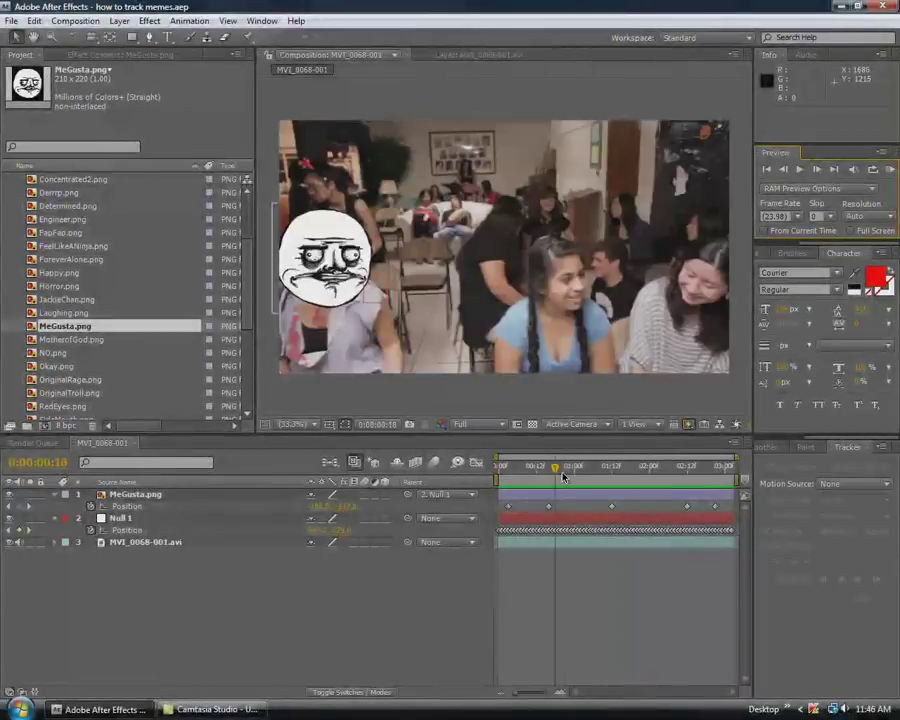
{"action": "key", "text": "space"}
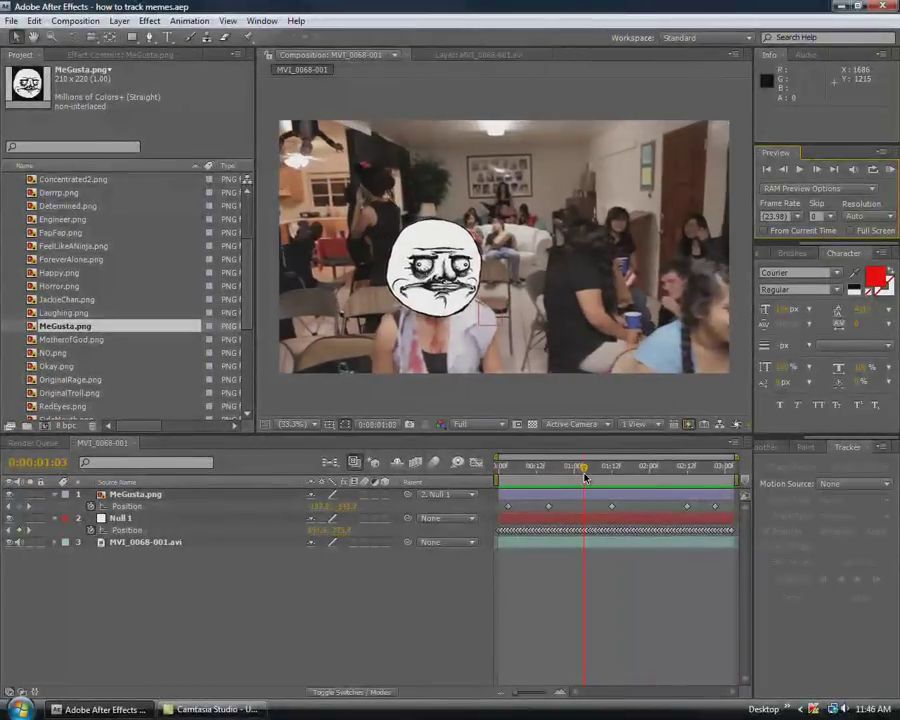
- Set the viewer to 100% magnification, pan to frame the face, and select MeGusta.png
{"action": "left_click", "coordinate": [310, 427]}
{"action": "left_click", "coordinate": [311, 598]}
{"action": "key", "text": "h"}
{"action": "left_click_drag", "start_coordinate": [431, 354], "coordinate": [675, 272]}
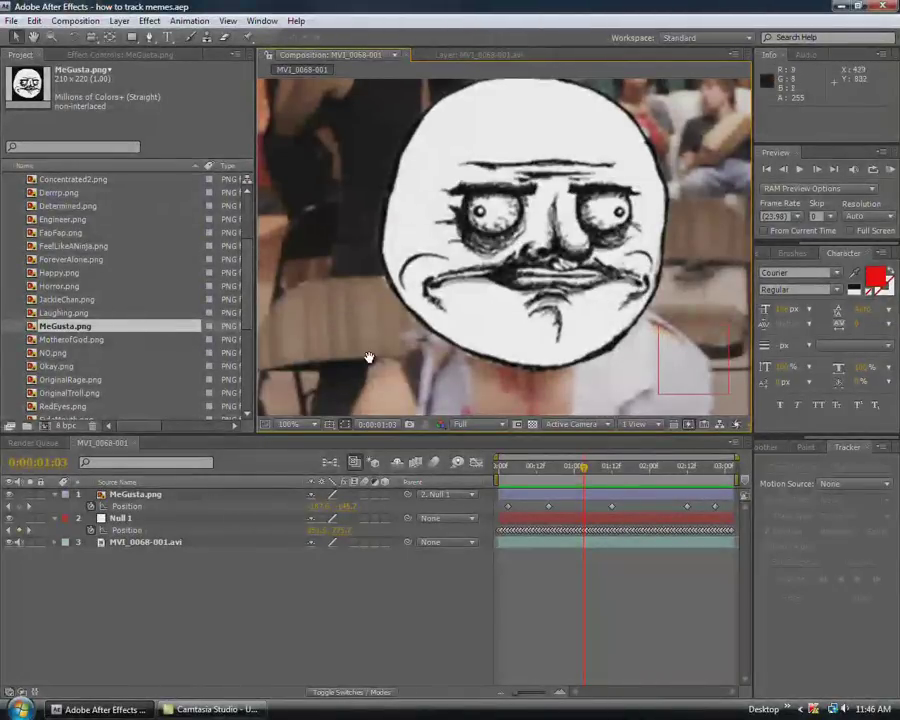
{"action": "left_click_drag", "start_coordinate": [437, 313], "coordinate": [417, 333]}
{"action": "left_click", "coordinate": [155, 495]}
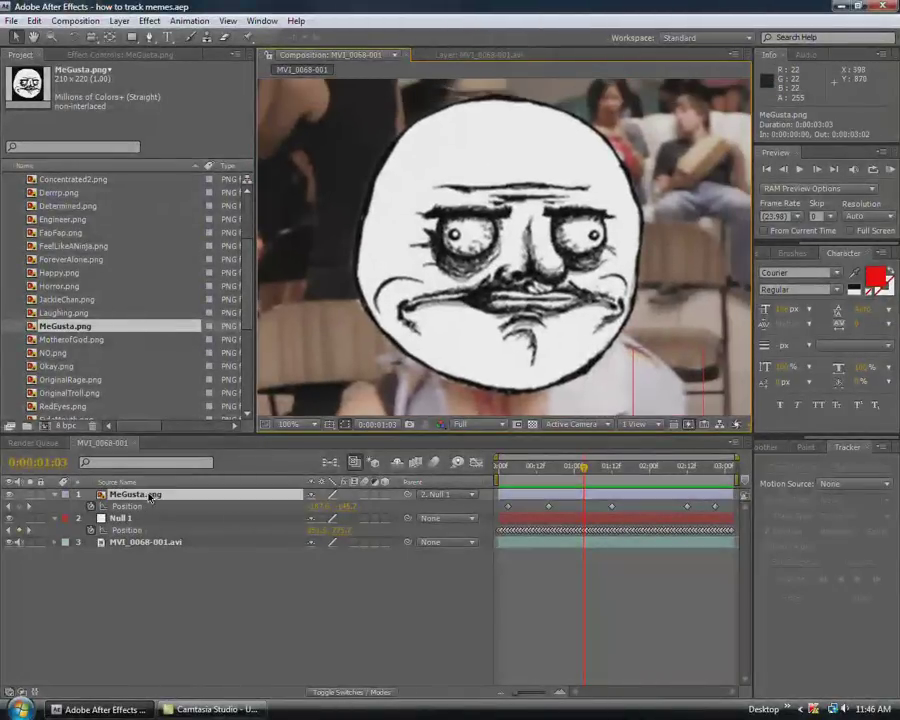
- Apply a Blur & Sharpen > Fast Blur effect to the MeGusta layer from Effect Controls
{"action": "left_click", "coordinate": [86, 54]}
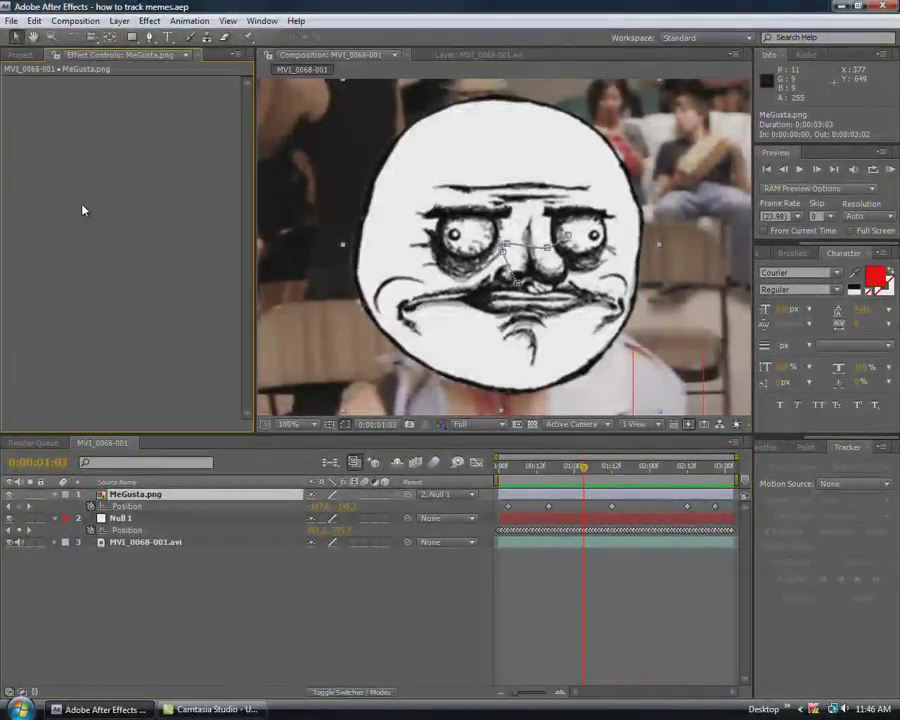
{"action": "right_click", "coordinate": [88, 206]}
{"action": "mouse_move", "coordinate": [183, 238]}
{"action": "mouse_move", "coordinate": [182, 210]}
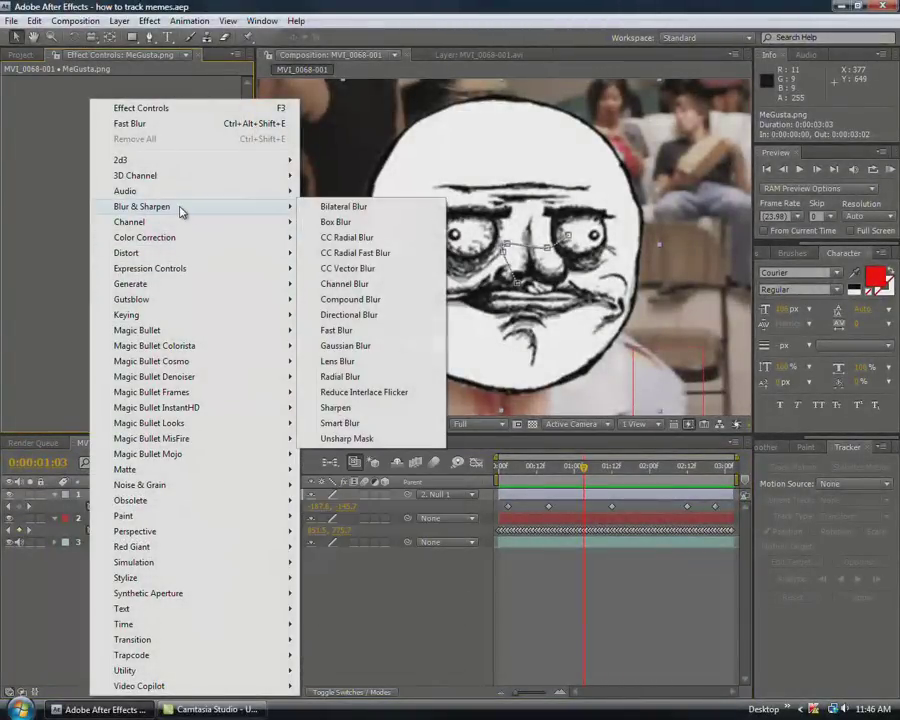
{"action": "left_click", "coordinate": [337, 330]}
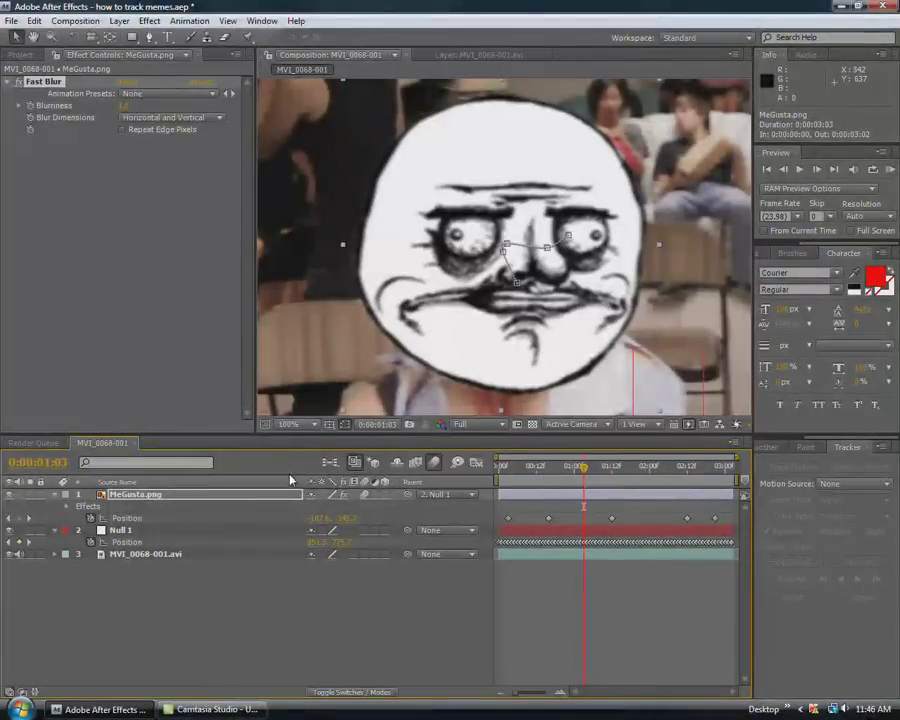
- Preview the blurred face, inspect a few frames with the layer visible, and return to the start
{"action": "left_click", "coordinate": [889, 171]}
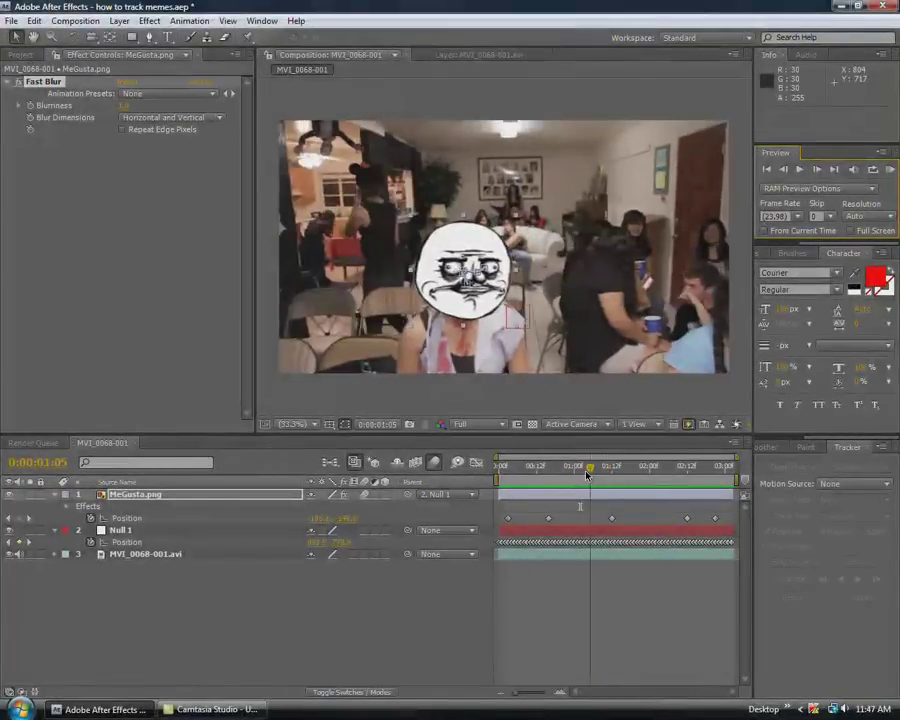
{"action": "left_click", "coordinate": [630, 479]}
{"action": "left_click_drag", "start_coordinate": [632, 480], "coordinate": [614, 480]}
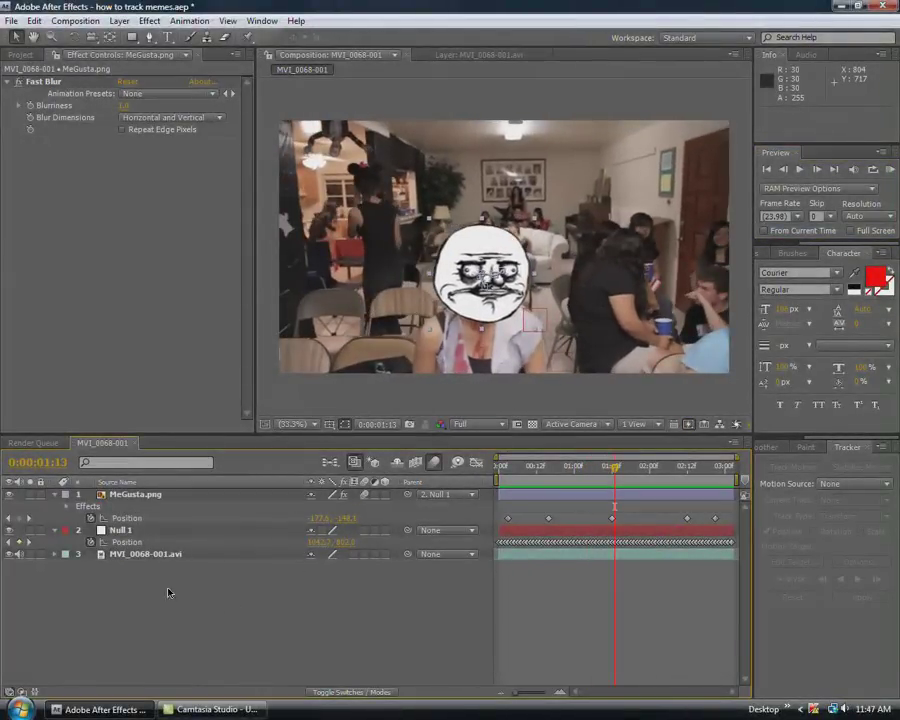
{"action": "left_click", "coordinate": [9, 494]}
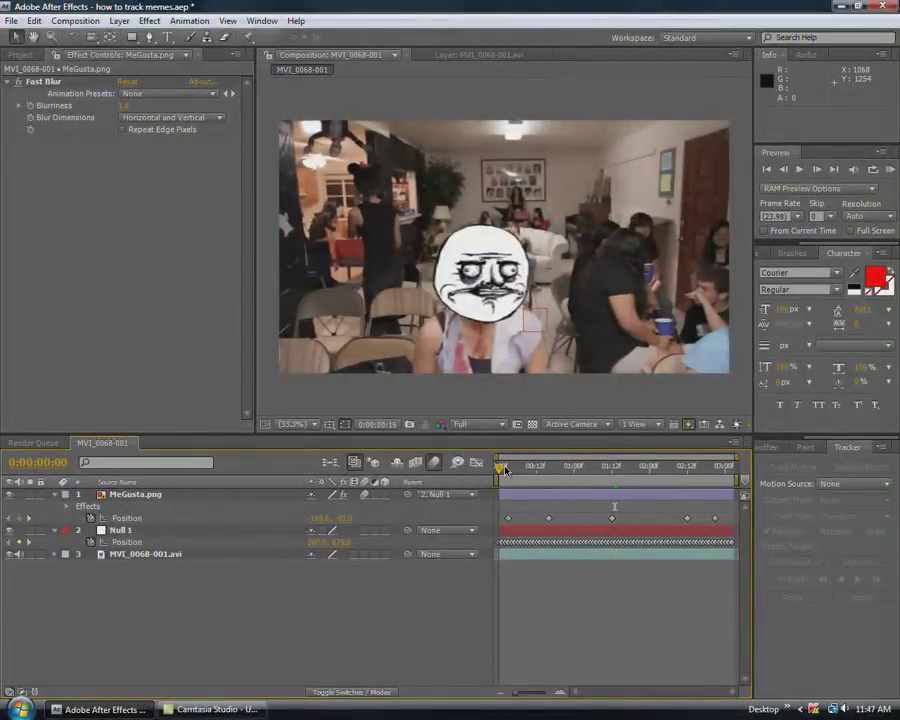
{"action": "key", "text": "Home"}
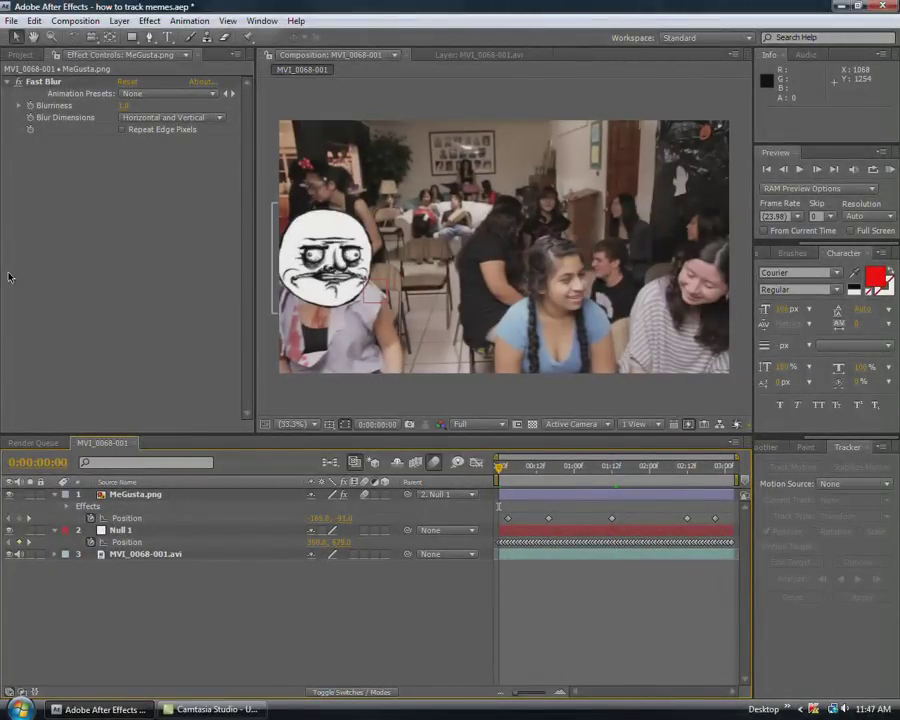
- Add the MVI_0068-001 comp to the Render Queue, then return to its timeline
{"action": "left_click", "coordinate": [33, 442]}
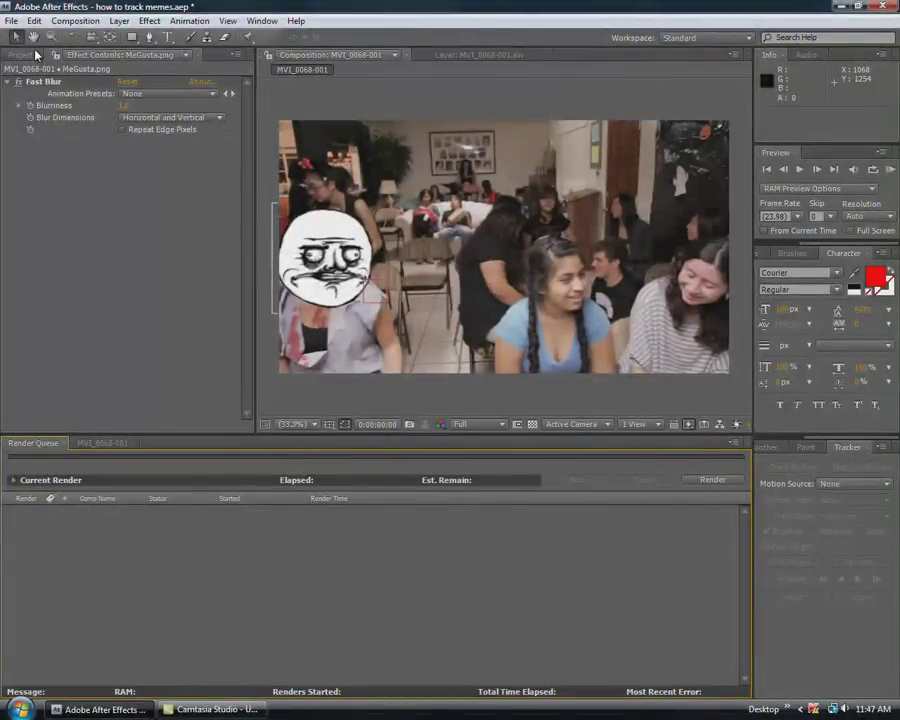
{"action": "left_click", "coordinate": [20, 54]}
{"action": "scroll", "coordinate": [66, 220], "scroll_direction": "down", "scroll_amount": 5}
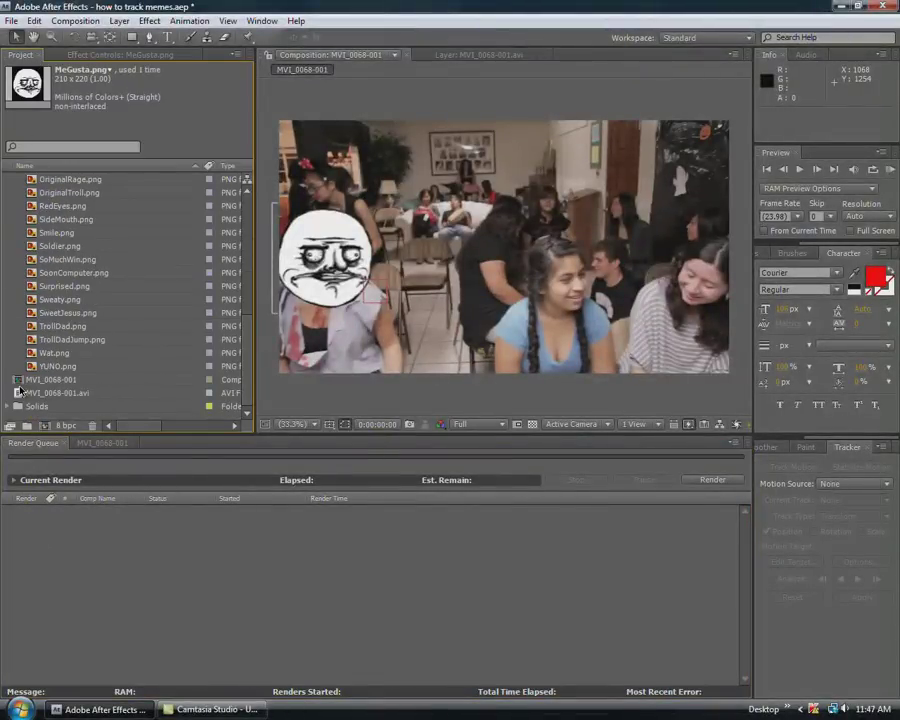
{"action": "left_click_drag", "start_coordinate": [30, 380], "coordinate": [211, 506]}
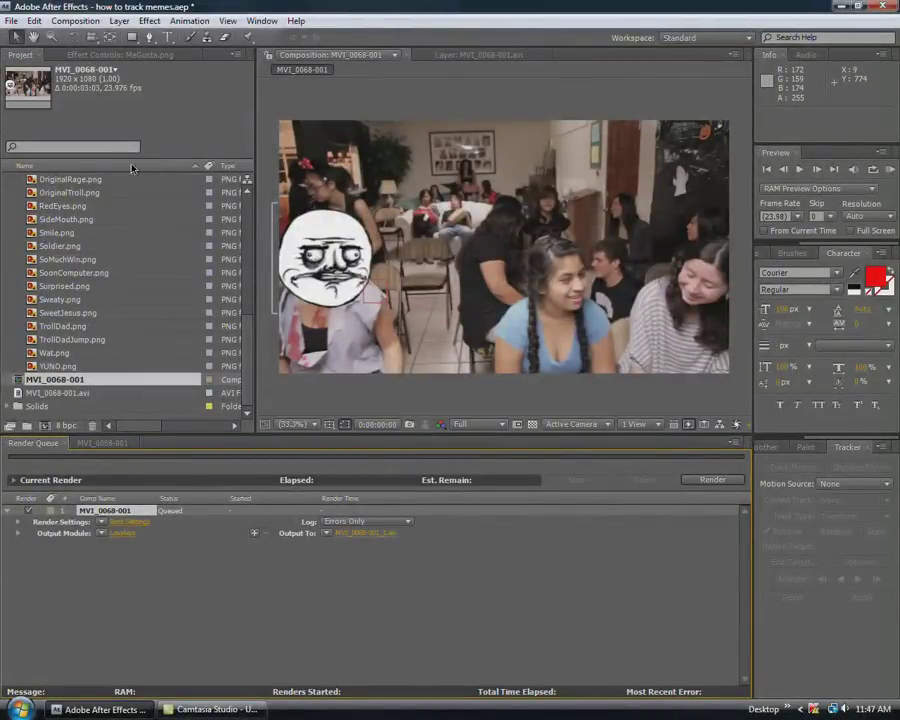
{"action": "left_click", "coordinate": [102, 442]}
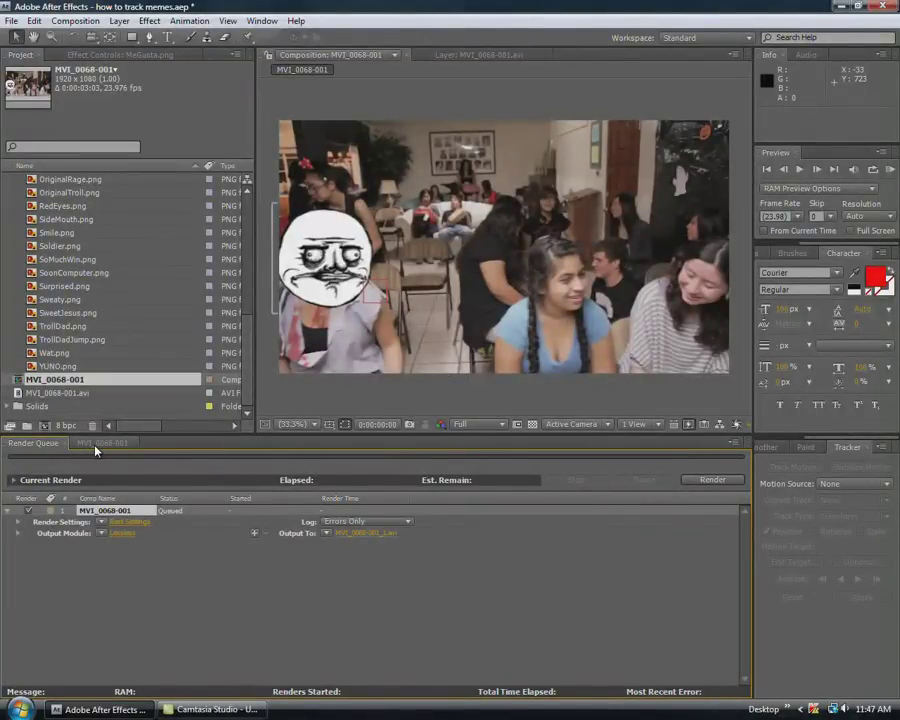
{"action": "left_click", "coordinate": [100, 442]}
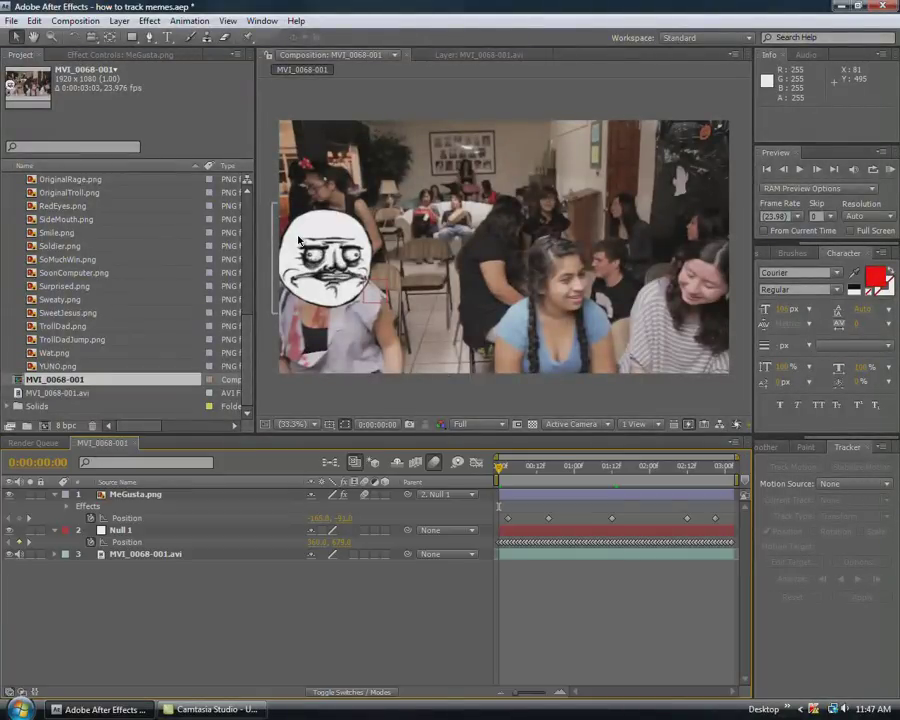